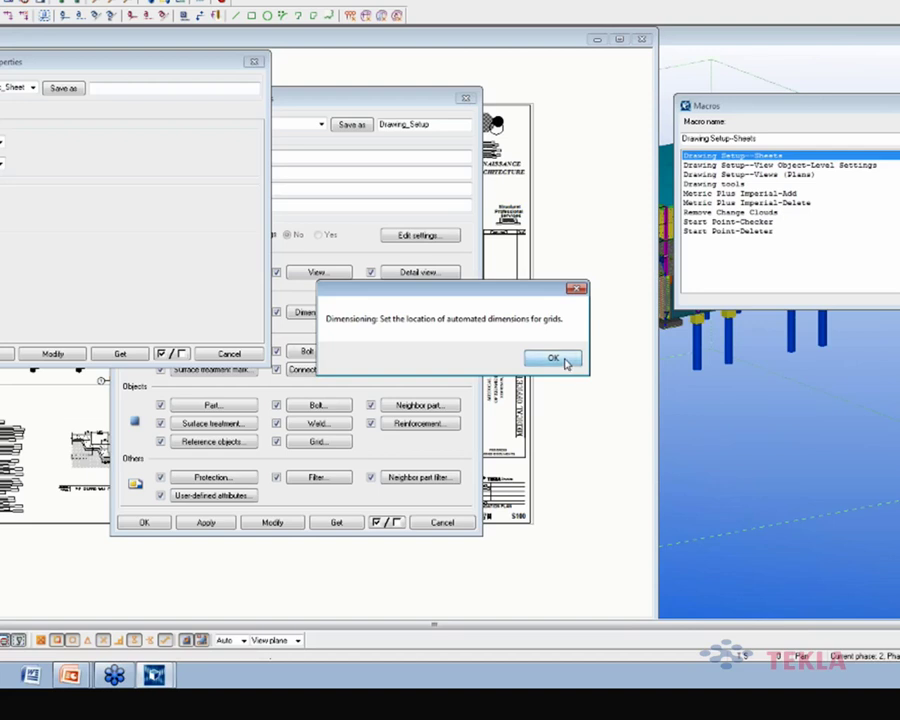
Acknowledge the sheet macro's grid dimension, dimensioning rules, protection and part mark notes.
click(565, 362)
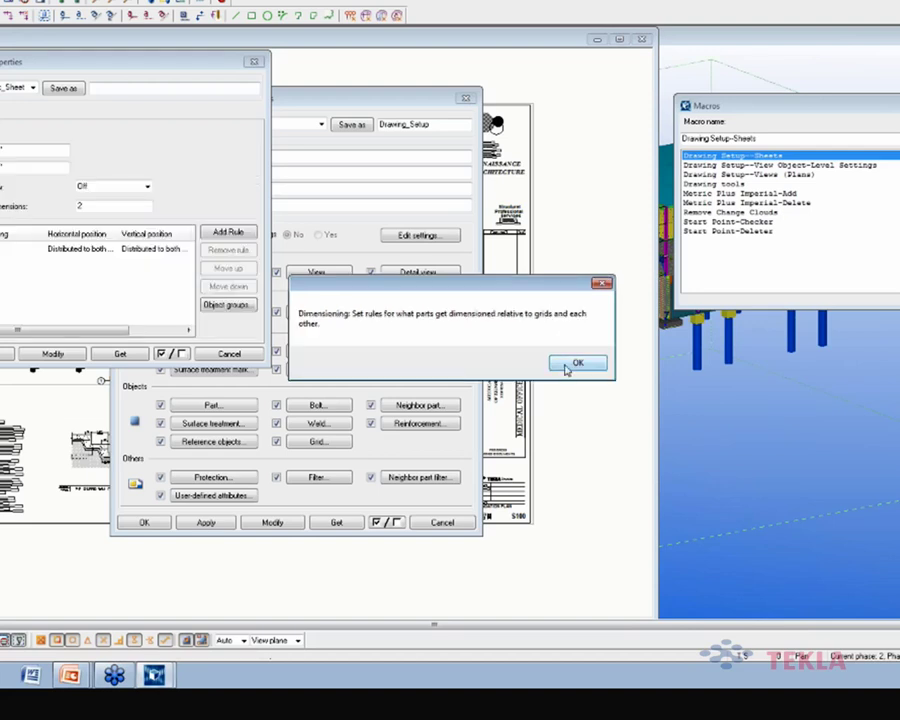
click(566, 365)
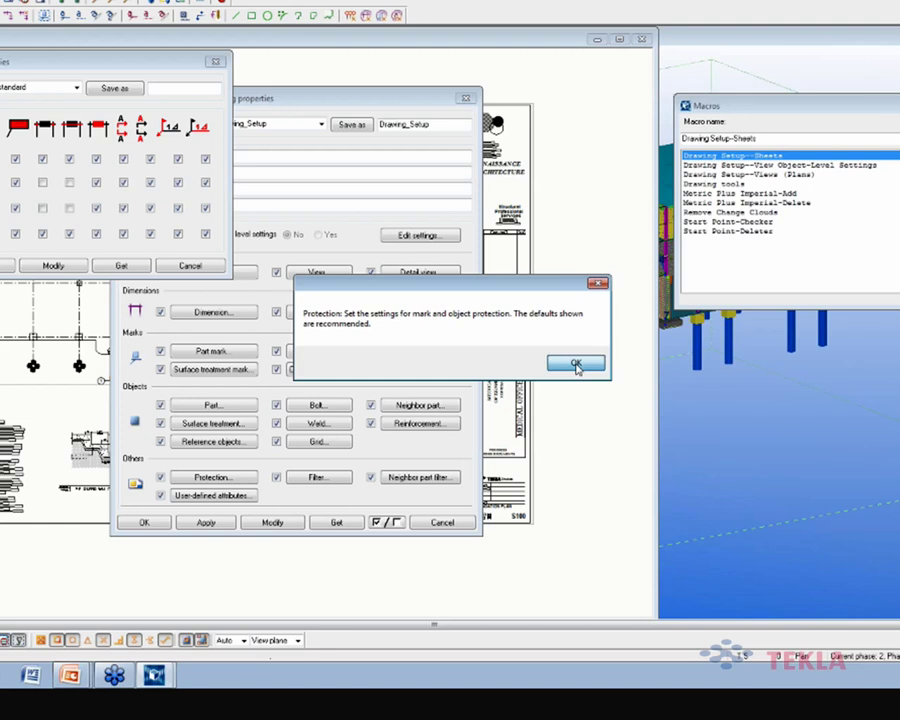
click(576, 366)
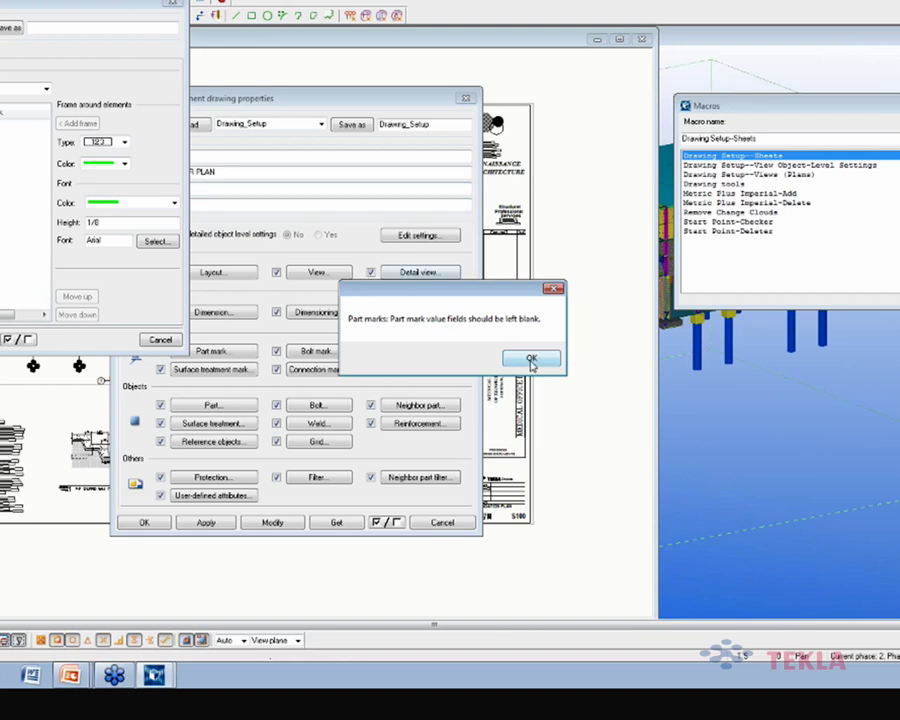
click(531, 361)
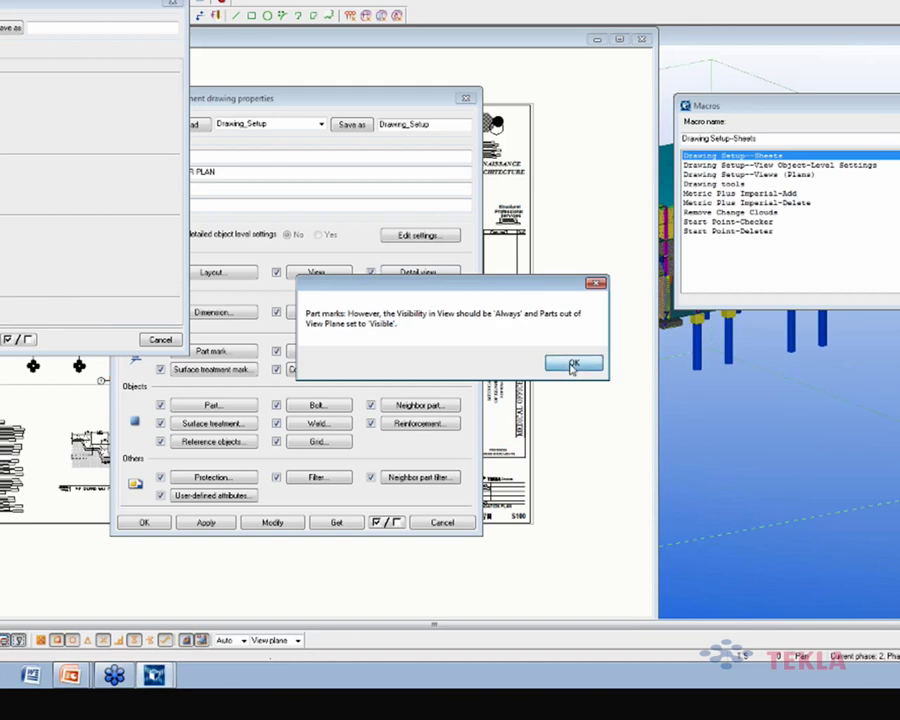
click(572, 364)
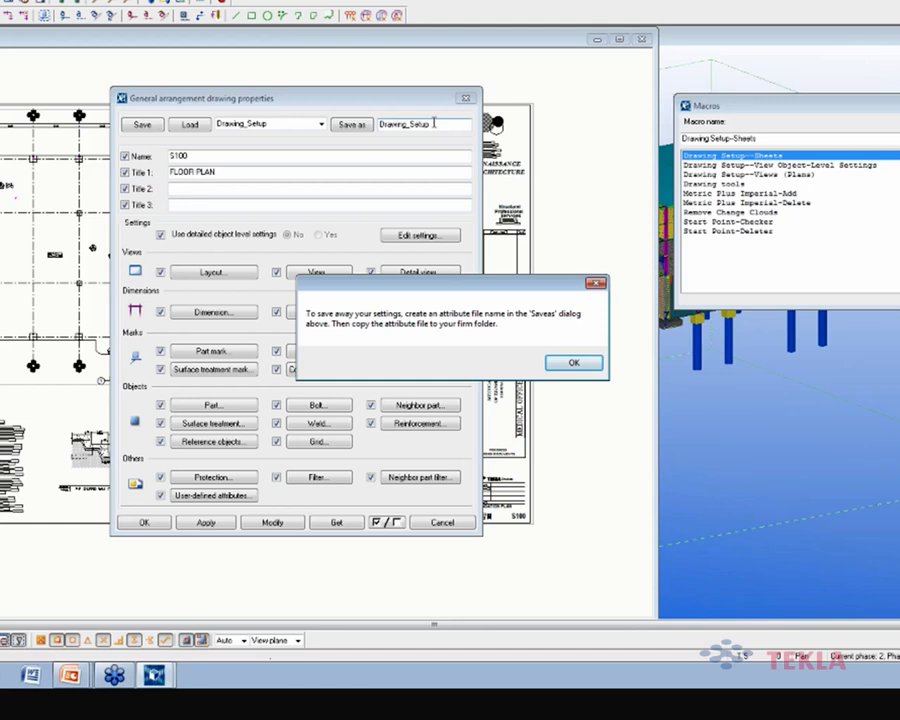
Save the sheet settings as attribute file 'mike_company_she' and close sheet properties.
key(Return)
text(mike)
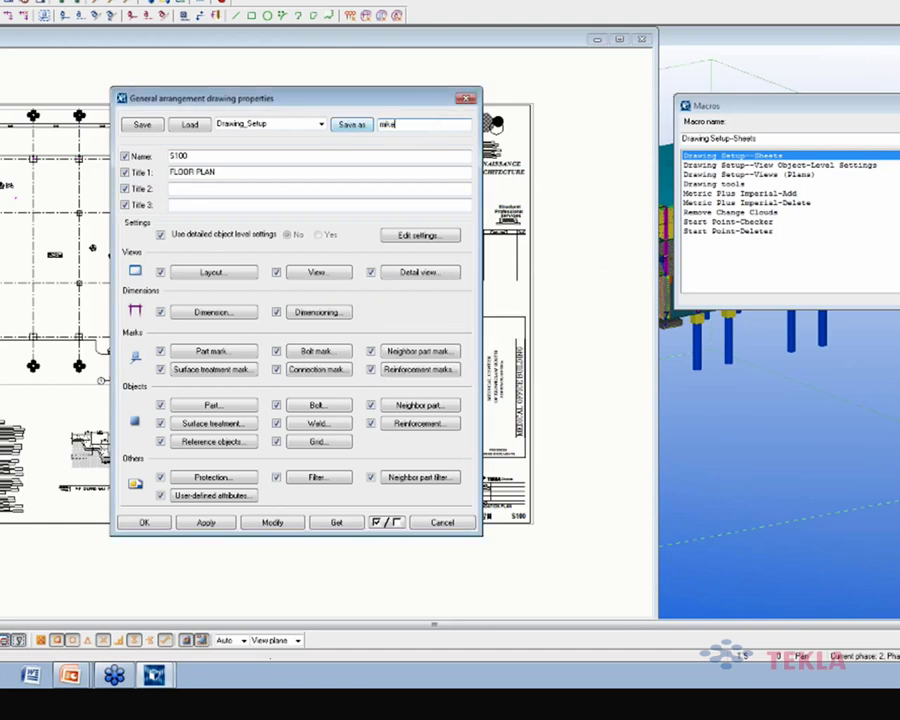
text(_company_sh)
text(e)
click(354, 124)
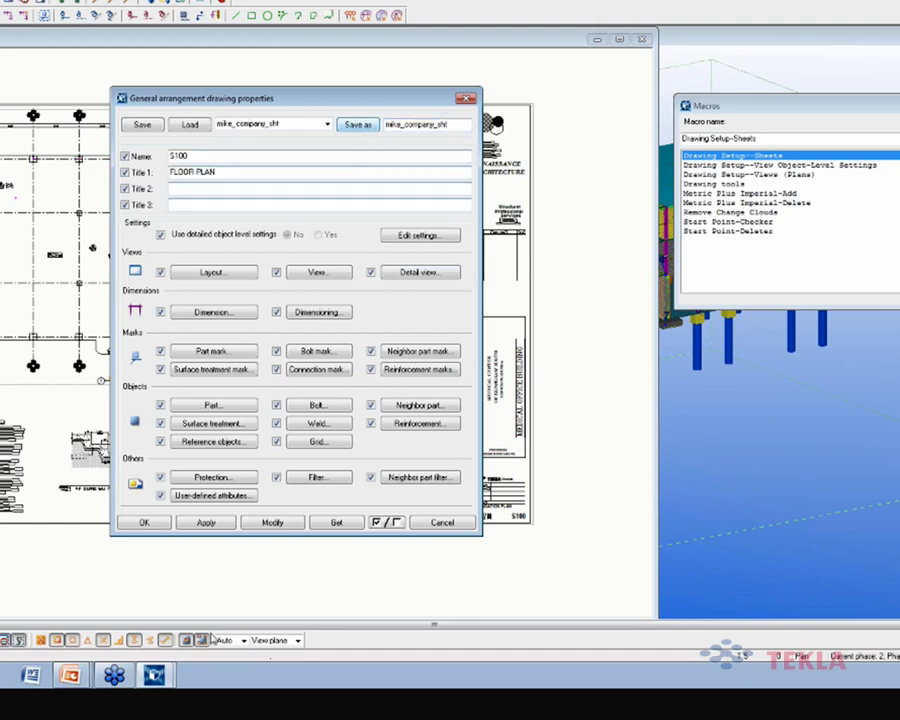
click(154, 674)
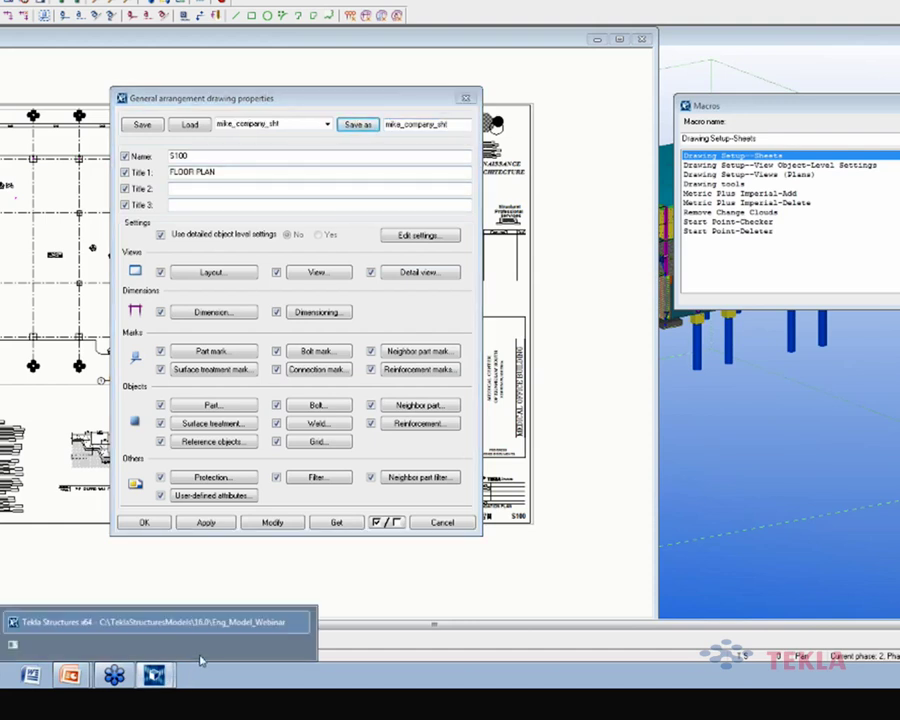
click(160, 622)
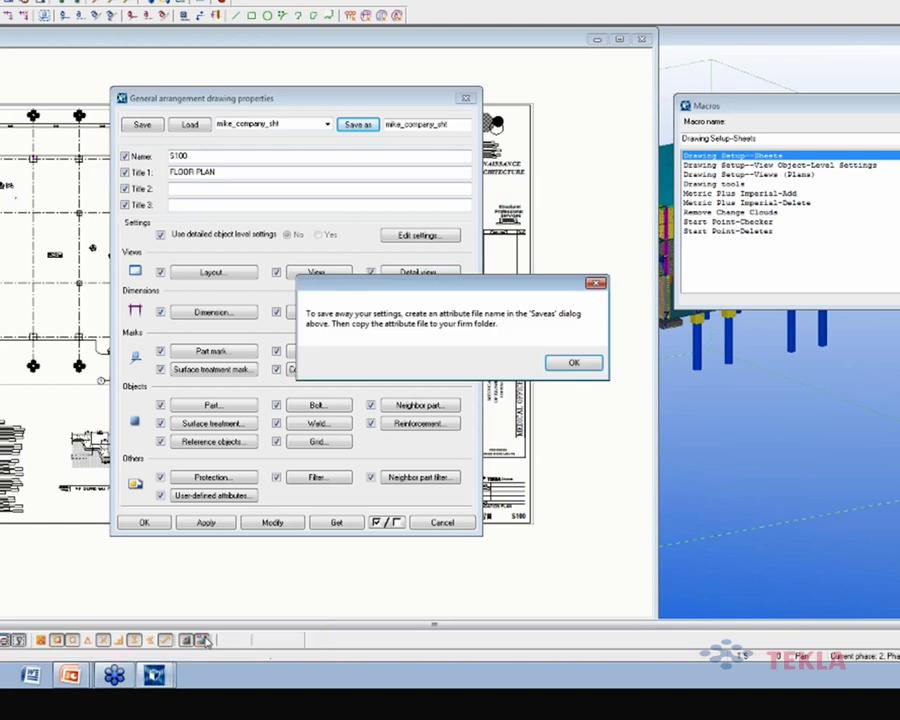
click(574, 362)
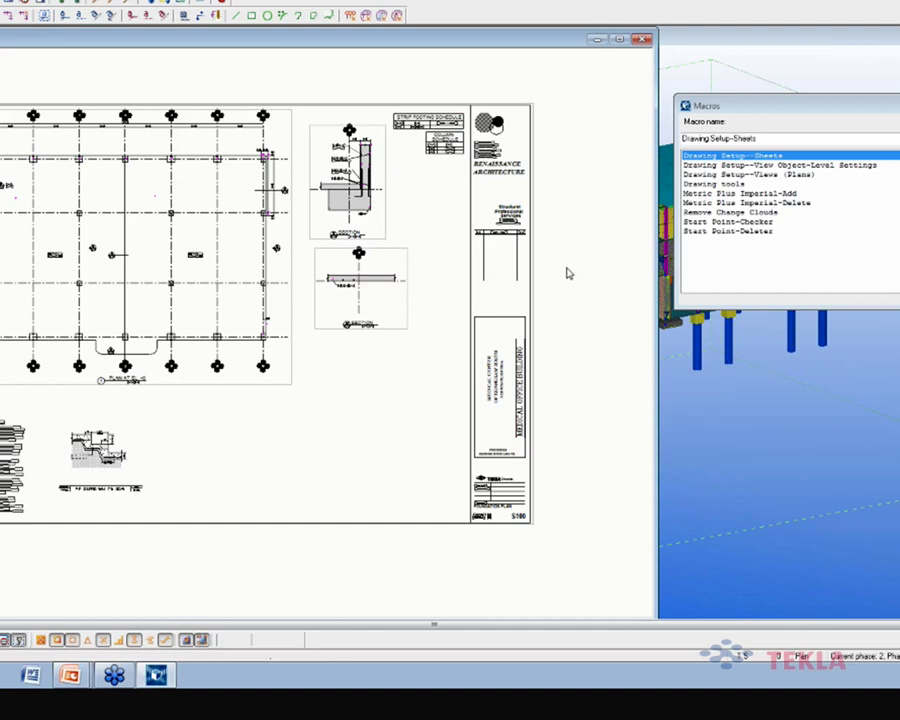
Run the Drawing Setup--Views (Plans) macro on the plan view, accepting scale, size, openings and label notes.
click(795, 175)
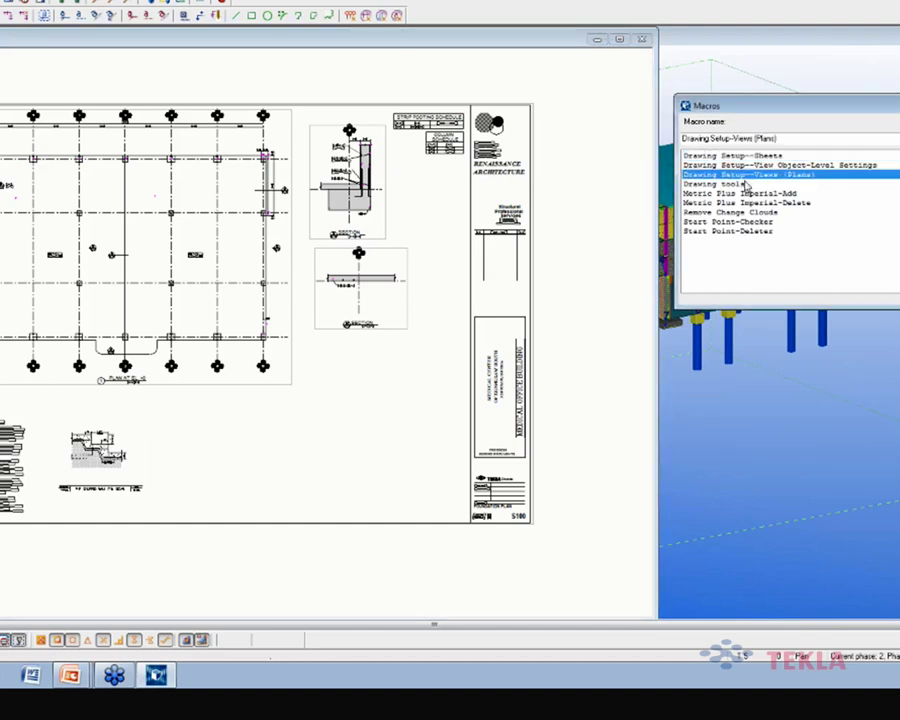
click(279, 388)
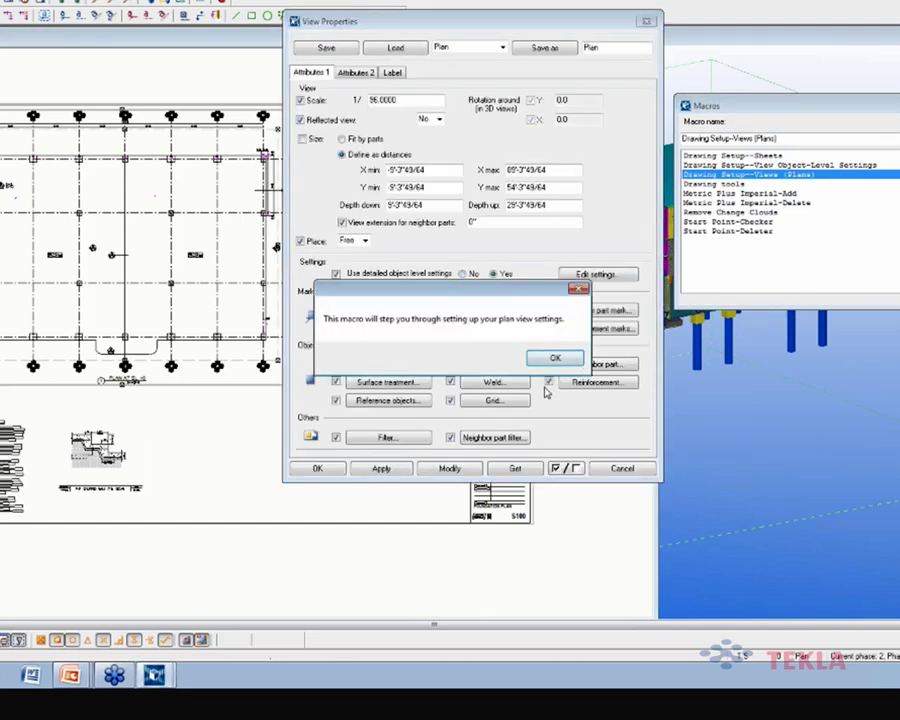
click(555, 358)
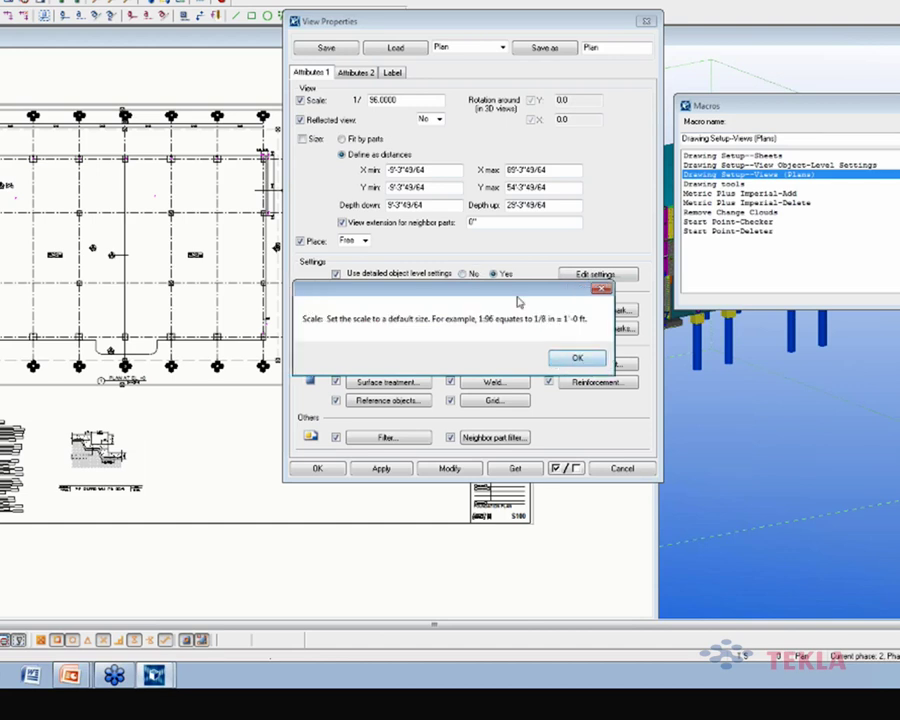
click(578, 359)
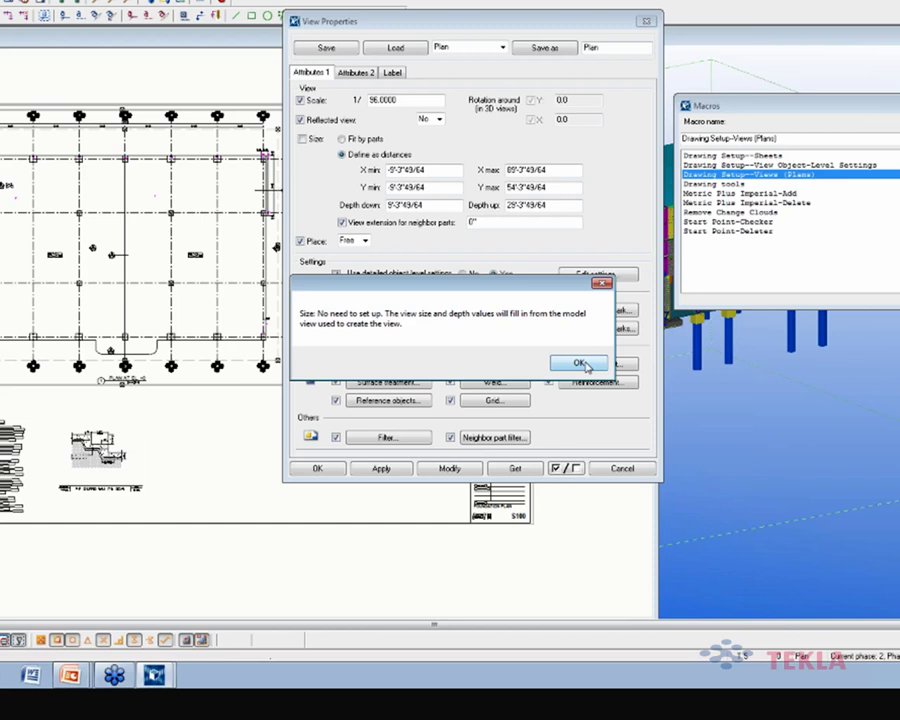
click(580, 364)
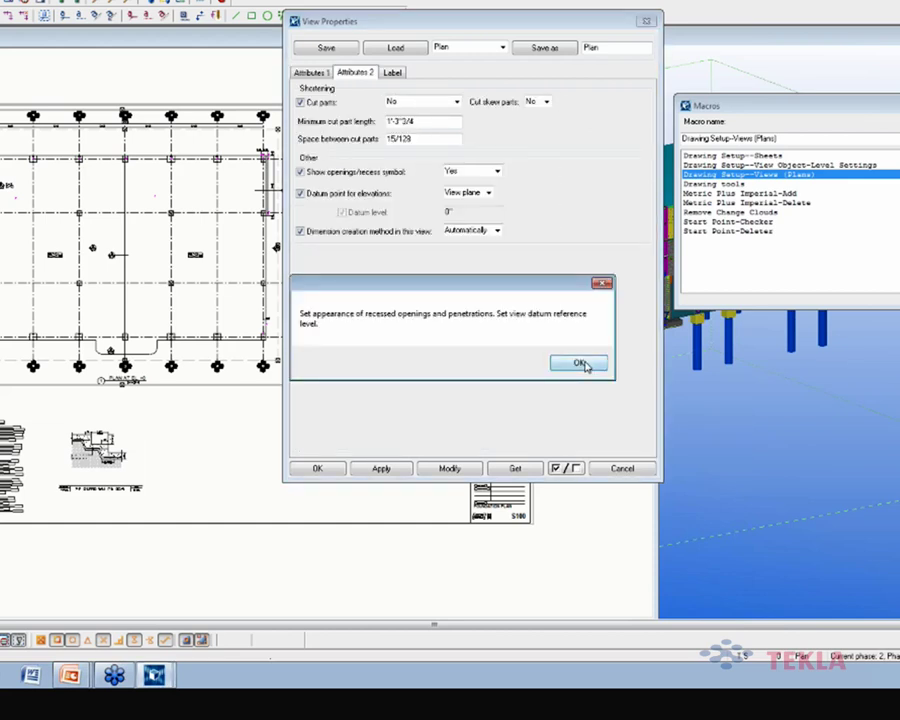
click(580, 363)
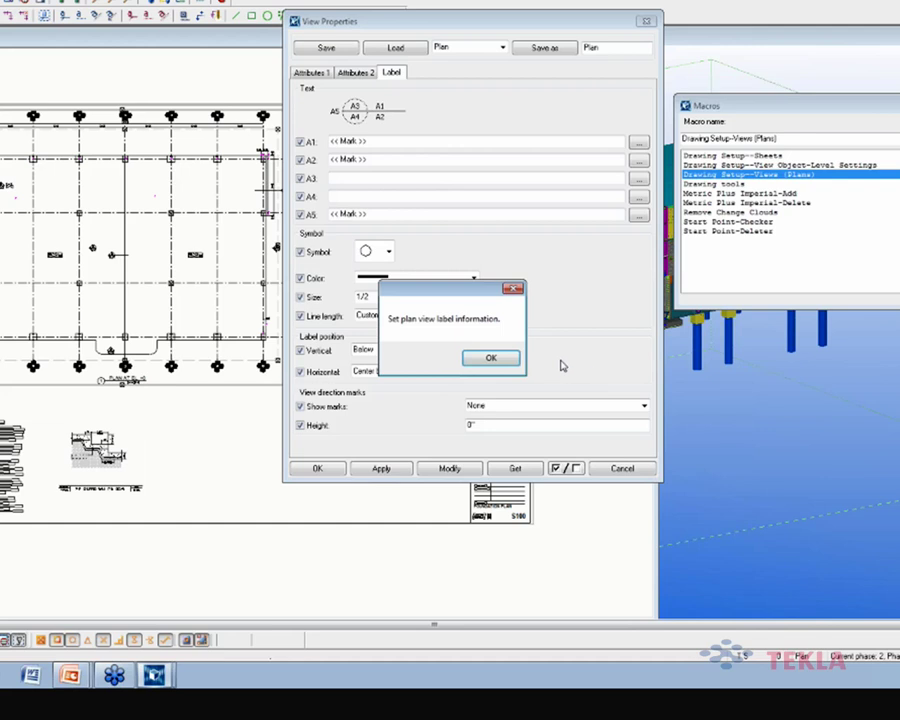
click(496, 360)
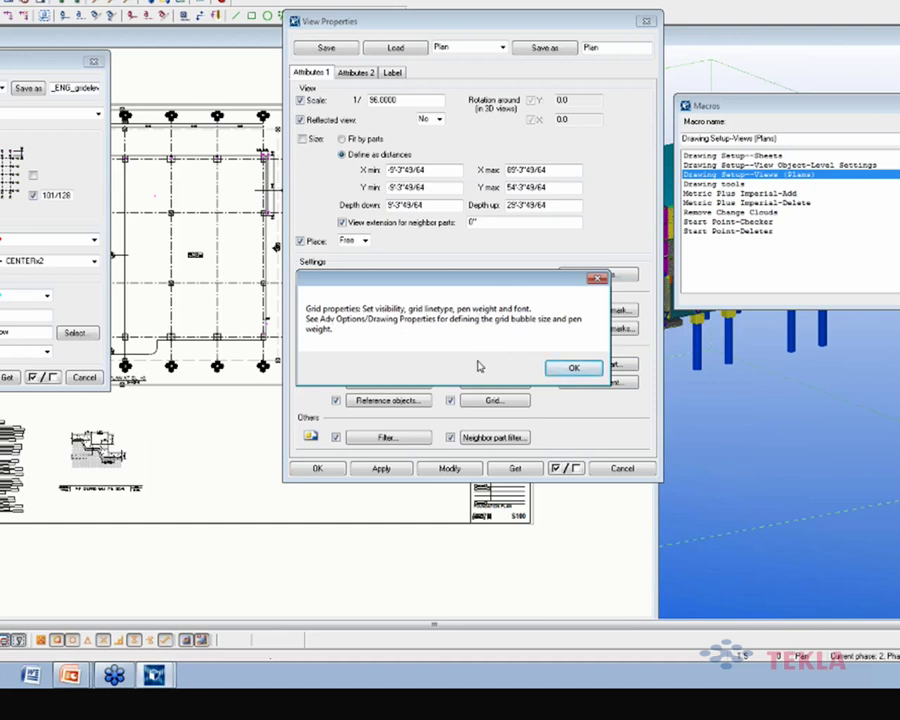
Acknowledge the grid, filter, bolt, weld, reinforcement, reference-object and part-mark notes.
click(574, 370)
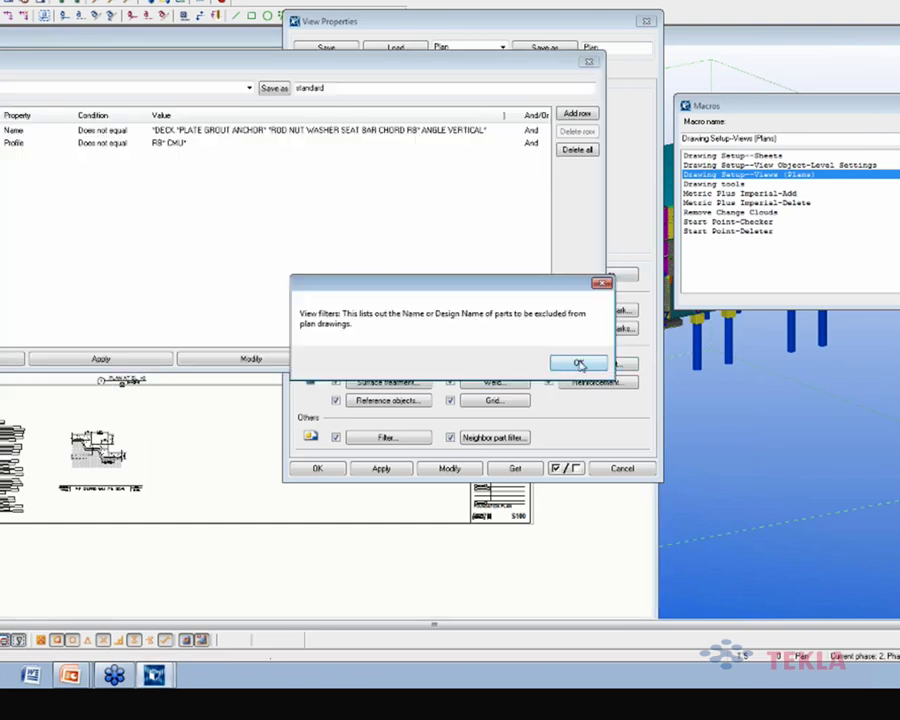
click(579, 364)
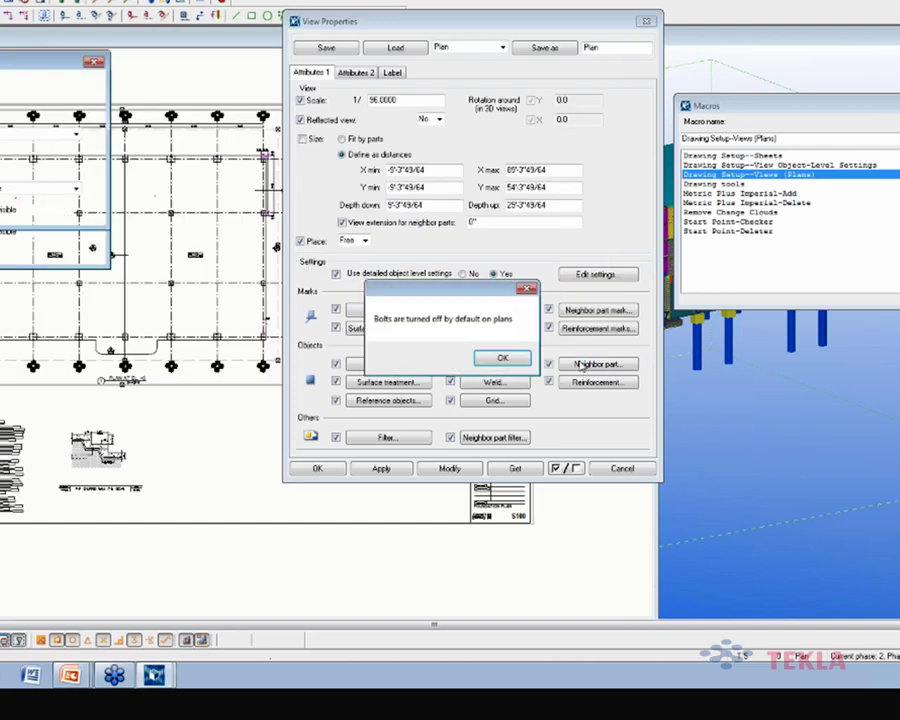
click(514, 362)
click(508, 361)
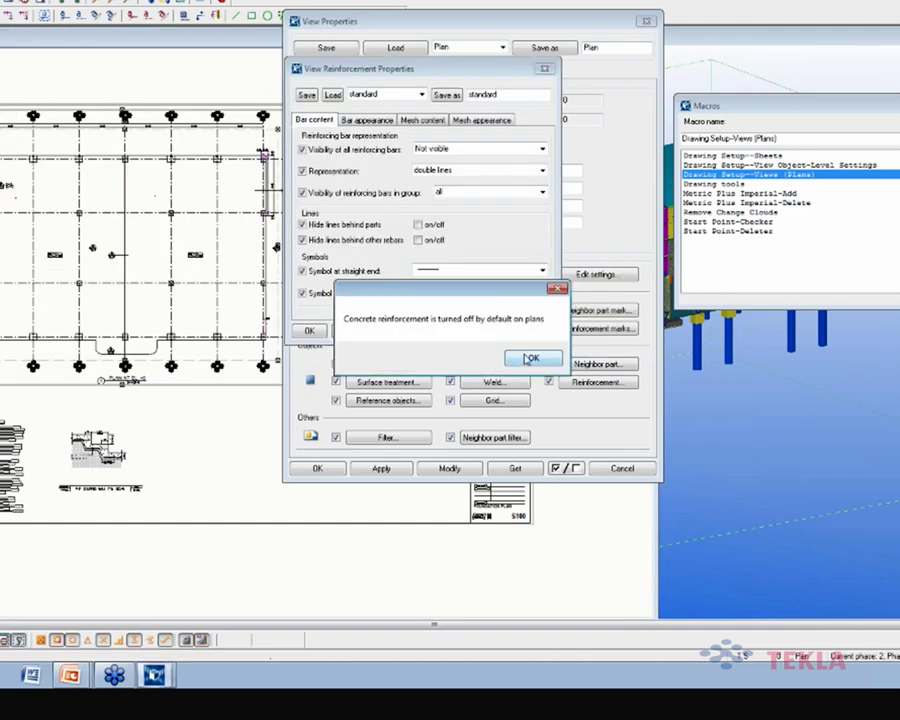
click(528, 358)
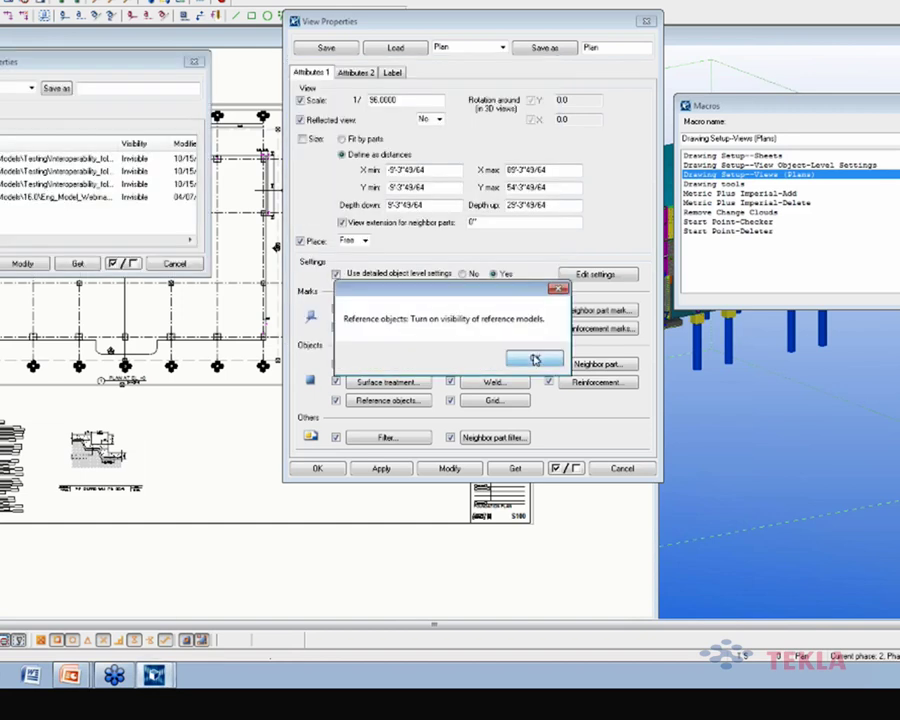
click(534, 360)
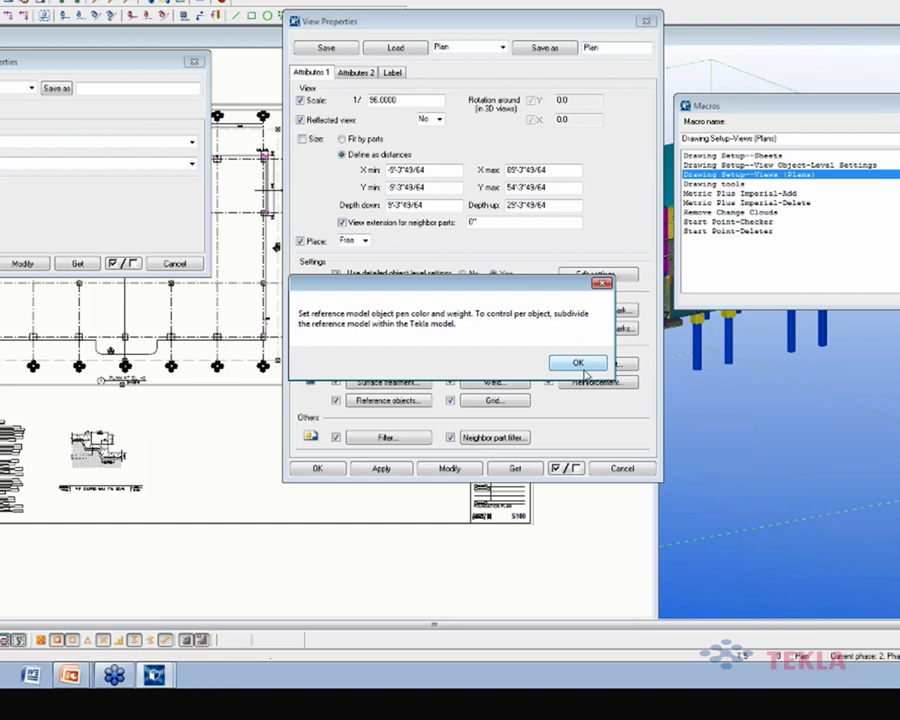
click(578, 364)
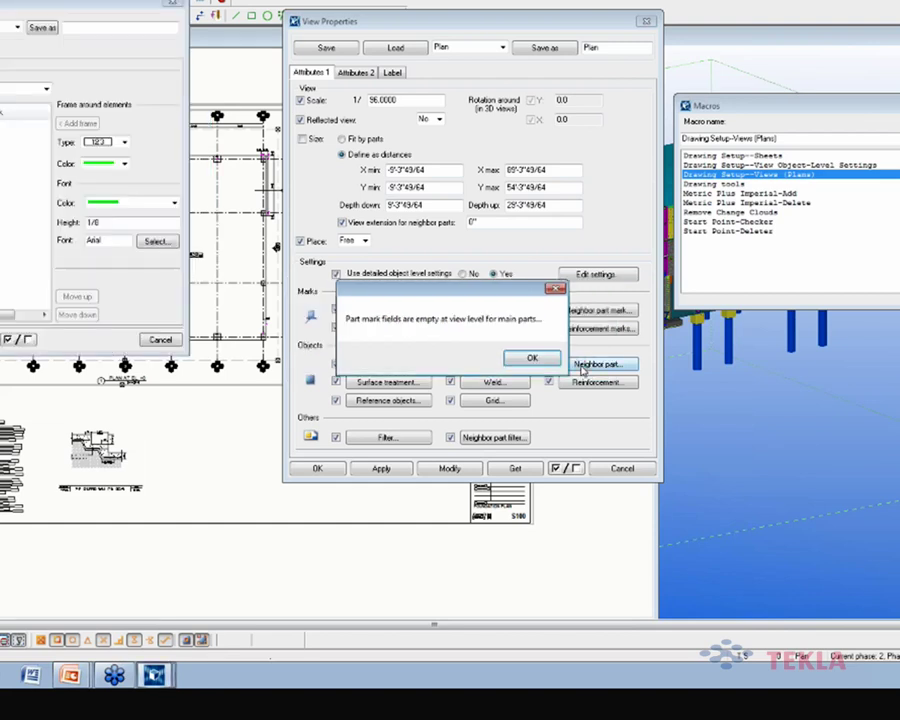
click(528, 360)
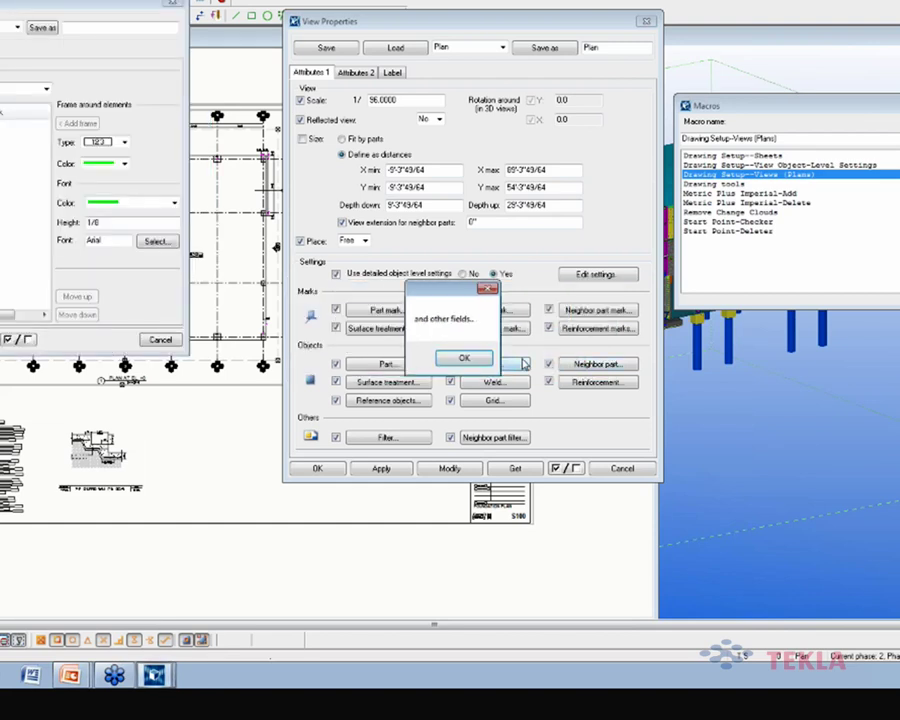
click(462, 358)
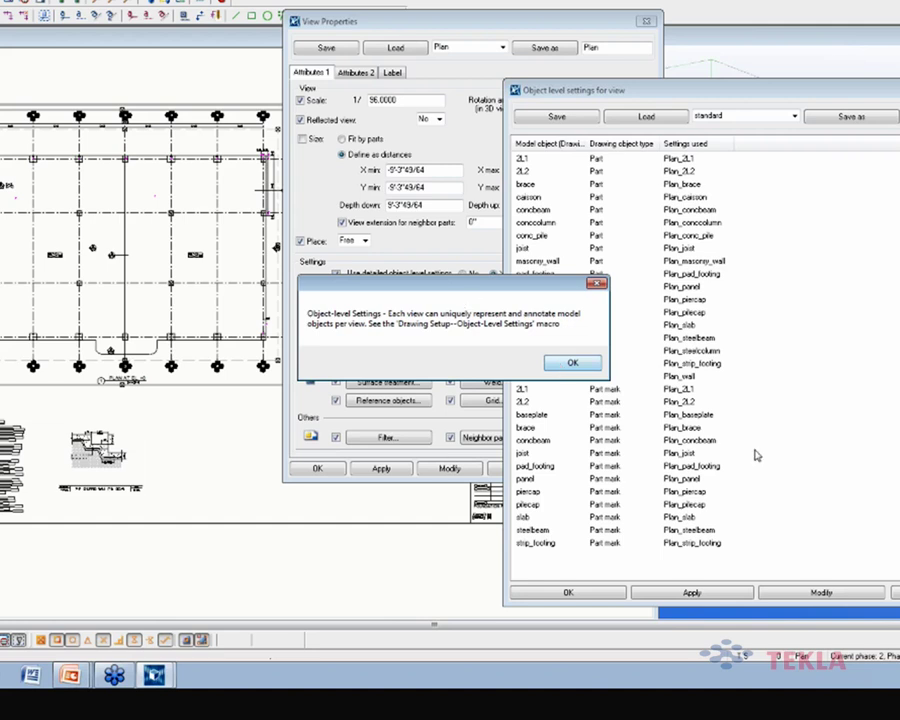
Accept the Plan_ object-level settings note and close the Object level settings dialog.
click(573, 363)
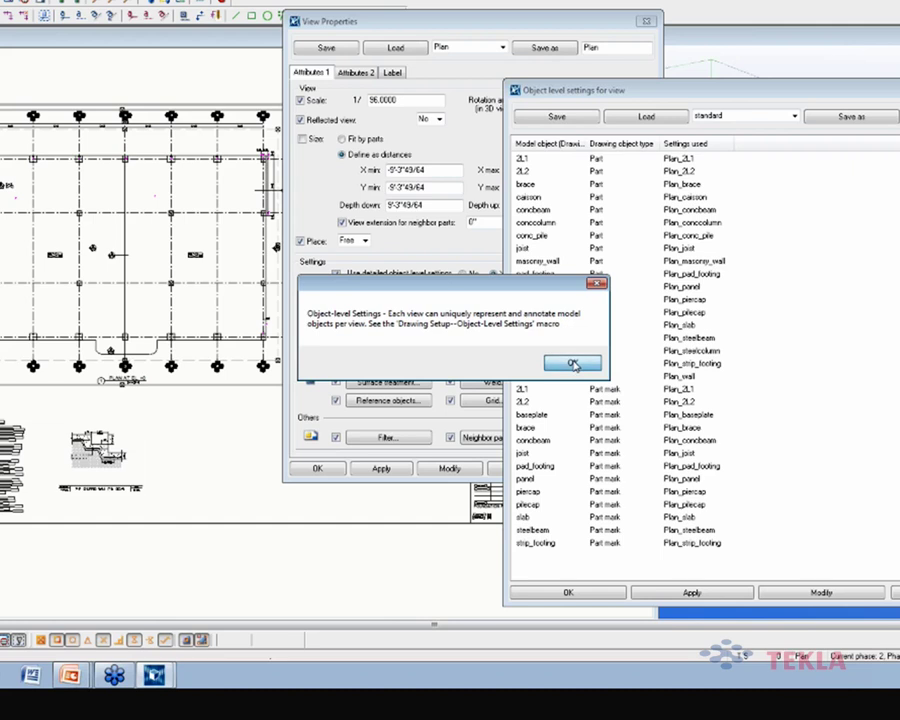
click(573, 363)
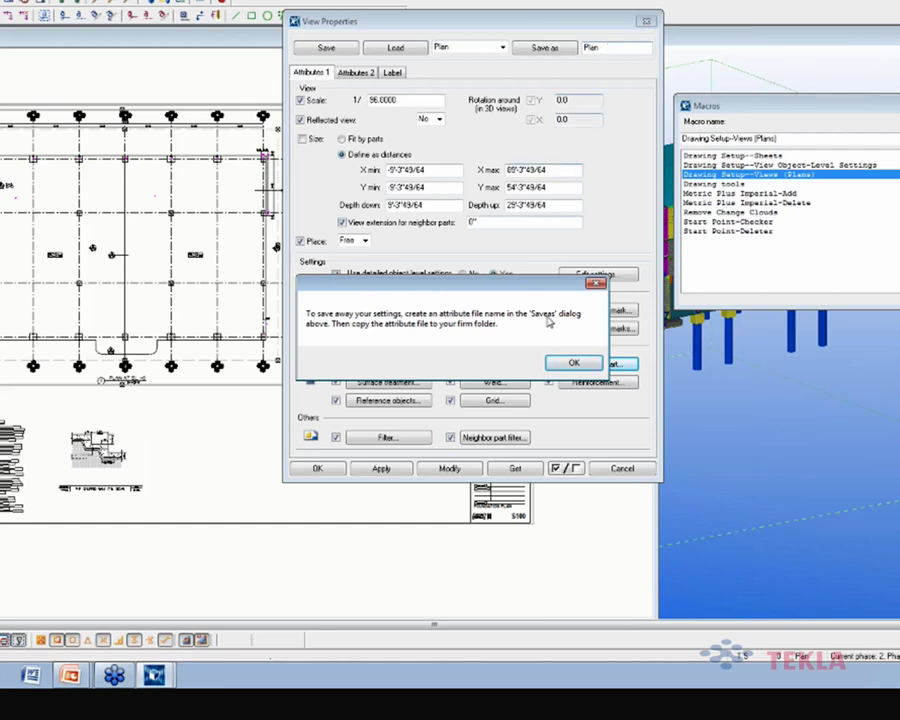
Close view properties and zoom into the left part of the El. +0 plan.
click(574, 364)
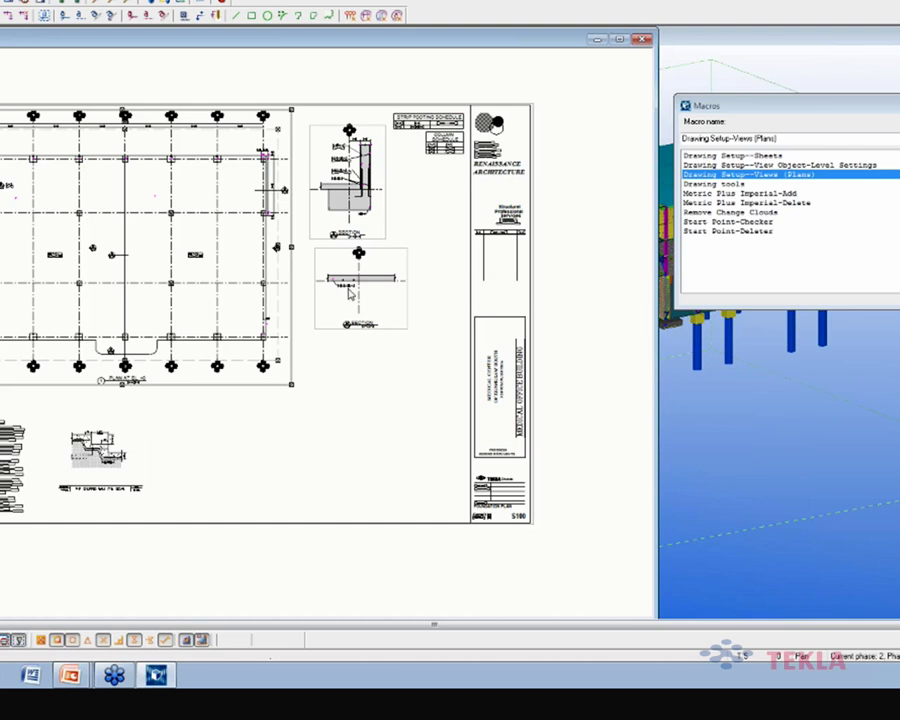
middle_drag(133, 238, 84, 354)
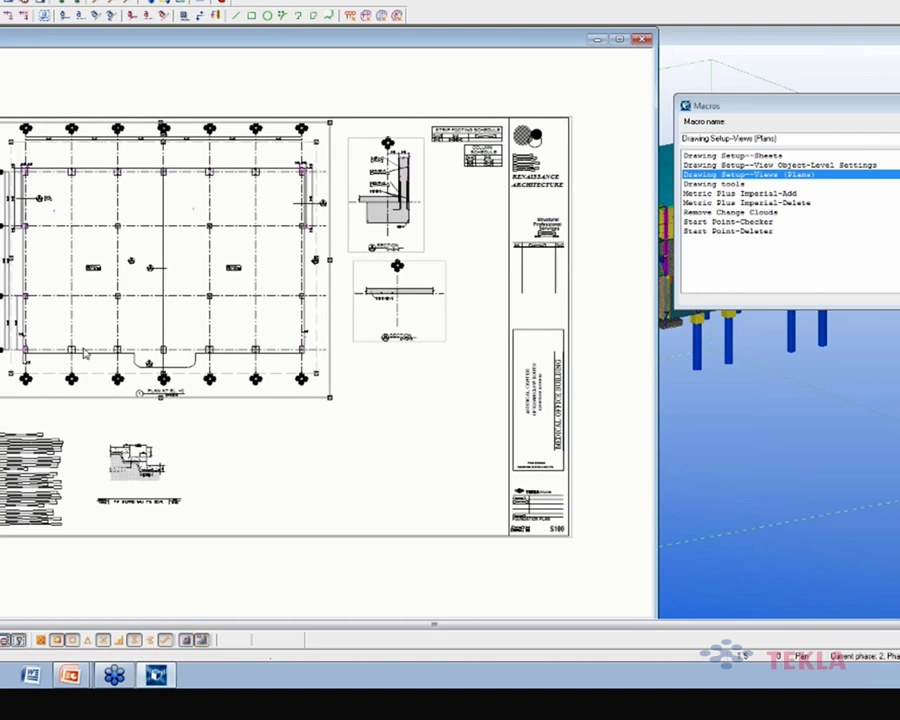
scroll(3, 345, up, 4)
scroll(3, 345, up, 7)
Set the 23'-0" dimension's short extension line to 'On grid lines only'.
double_click(33, 342)
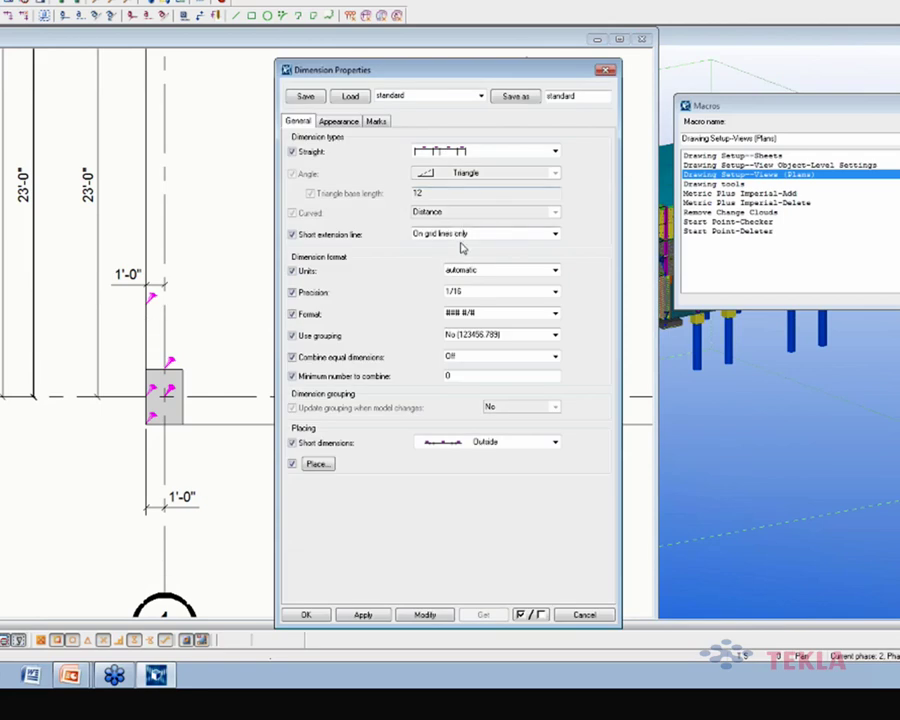
click(447, 235)
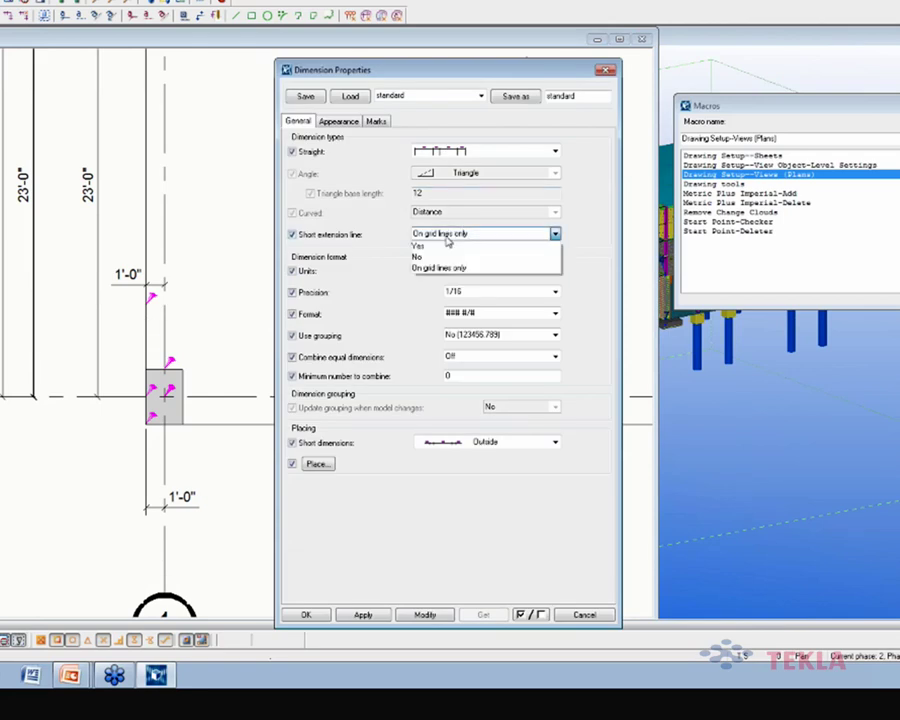
click(446, 236)
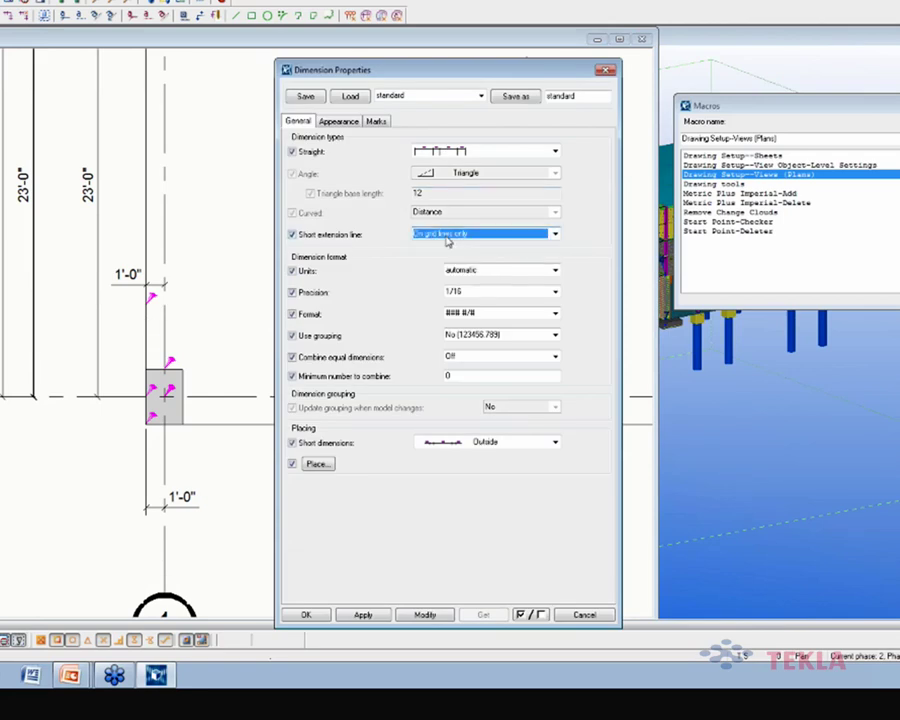
click(446, 236)
click(446, 237)
Zoom to the grid line intersection and clear the dimension selection.
scroll(62, 402, up, 5)
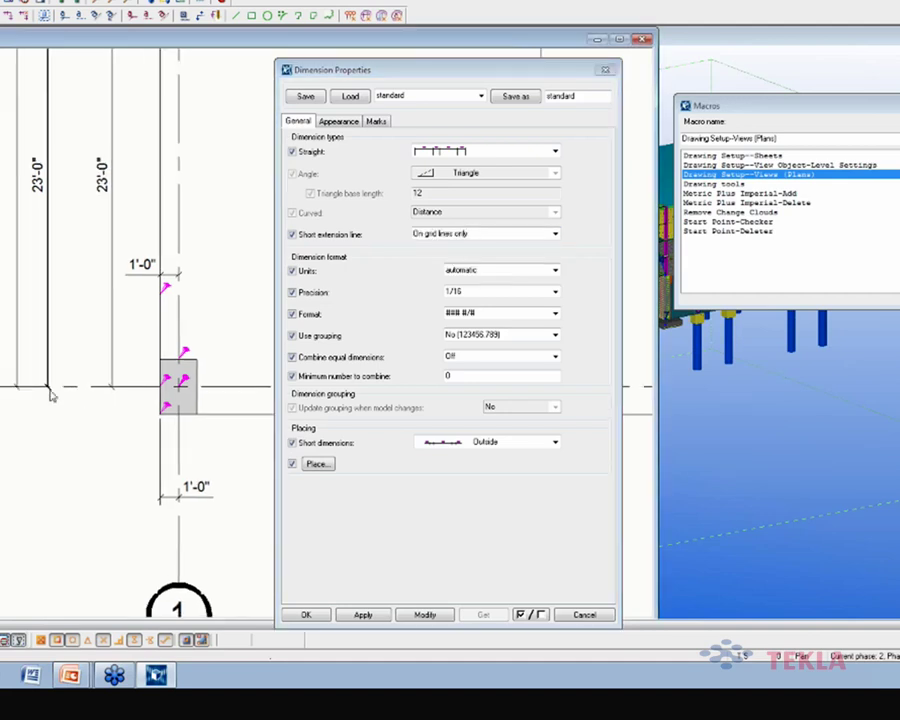
scroll(55, 388, up, 2)
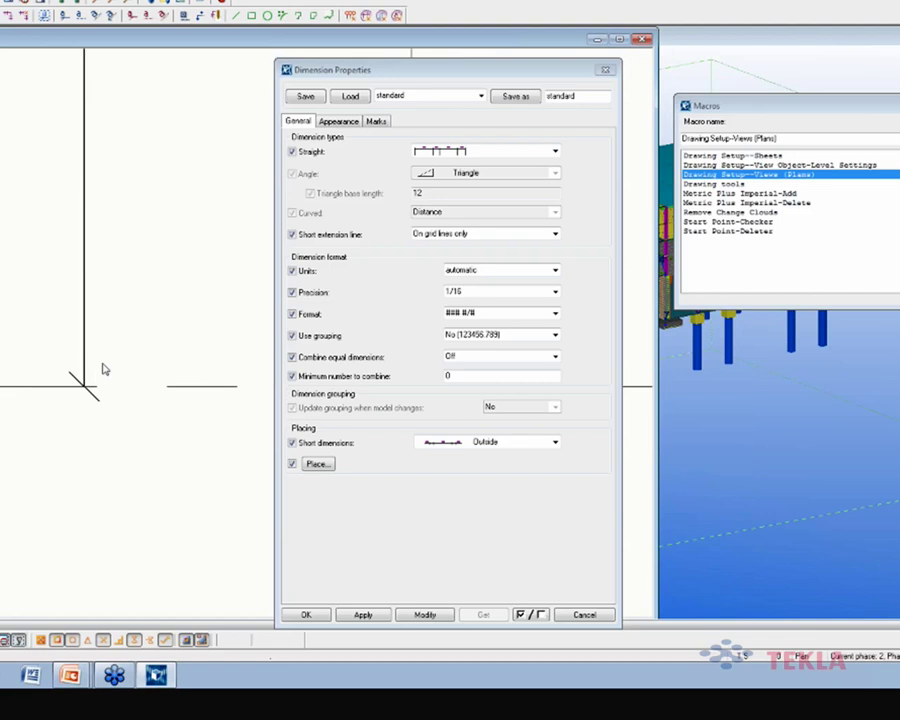
scroll(84, 386, up, 1)
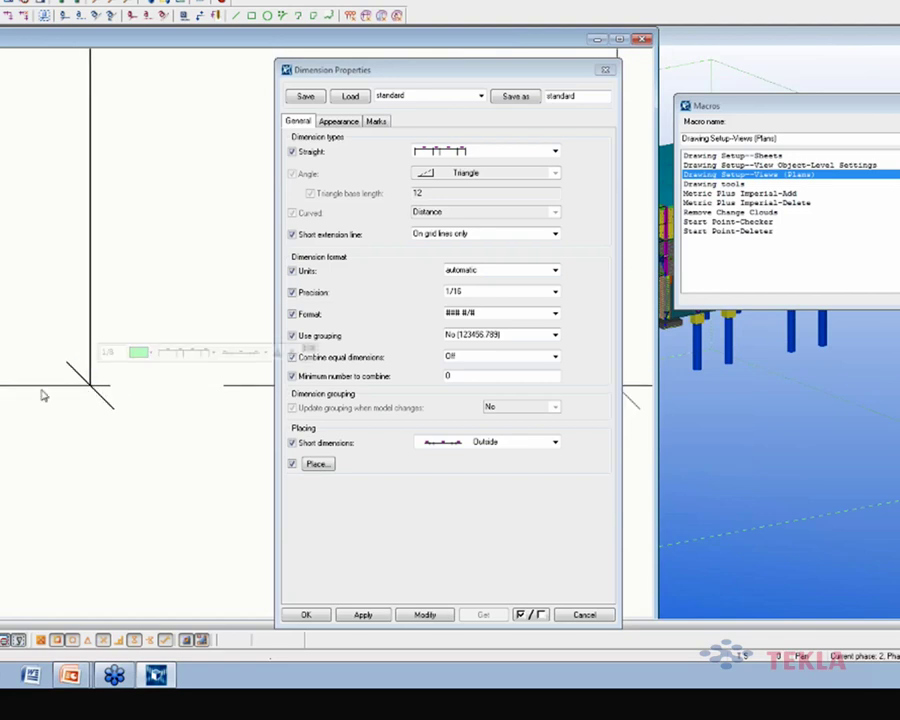
middle_drag(116, 398, 86, 437)
scroll(86, 437, down, 2)
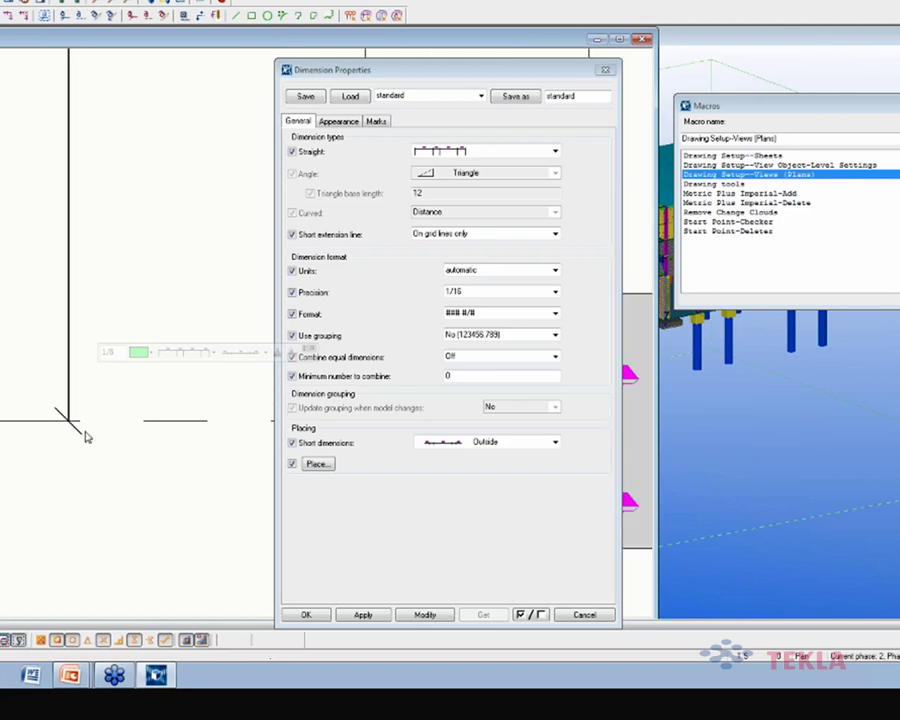
click(86, 476)
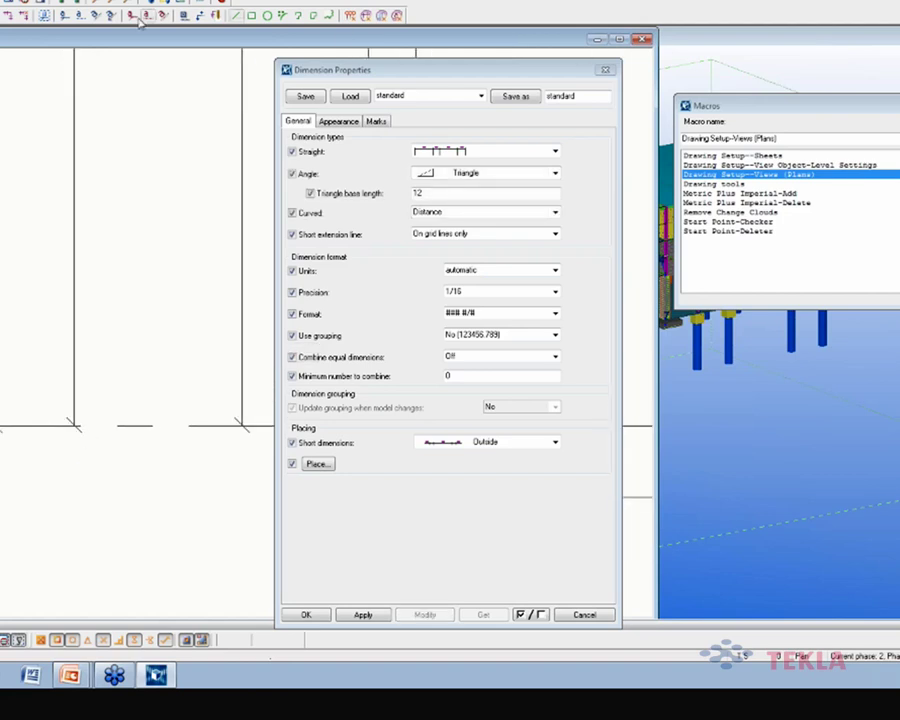
Confirm the Dimensioning: General extension line away and toward factors are 0.0 in Advanced Options.
click(45, 2)
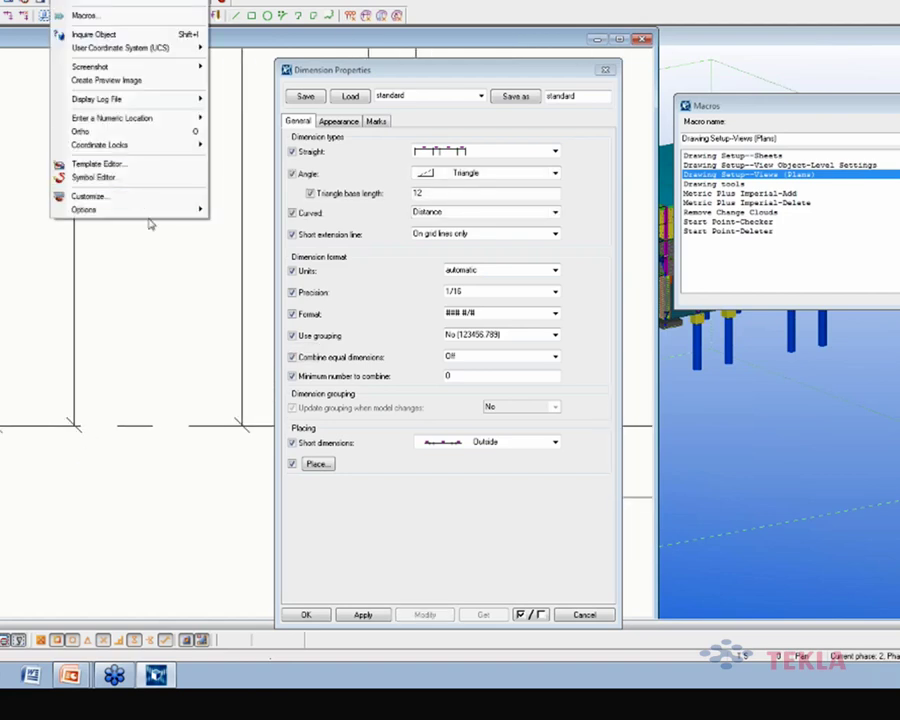
mouse_move(94, 212)
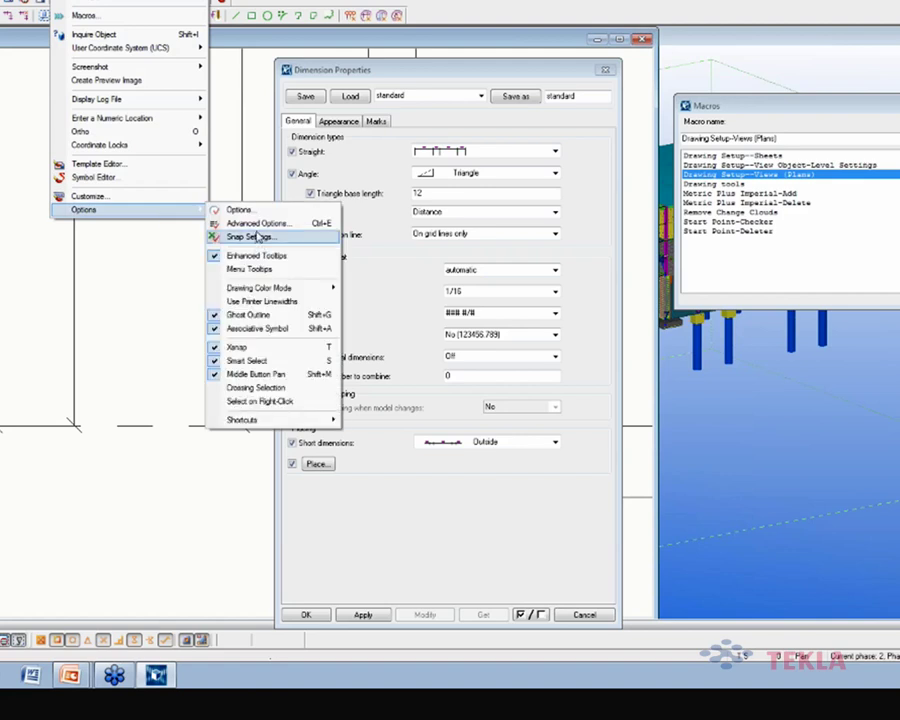
click(252, 223)
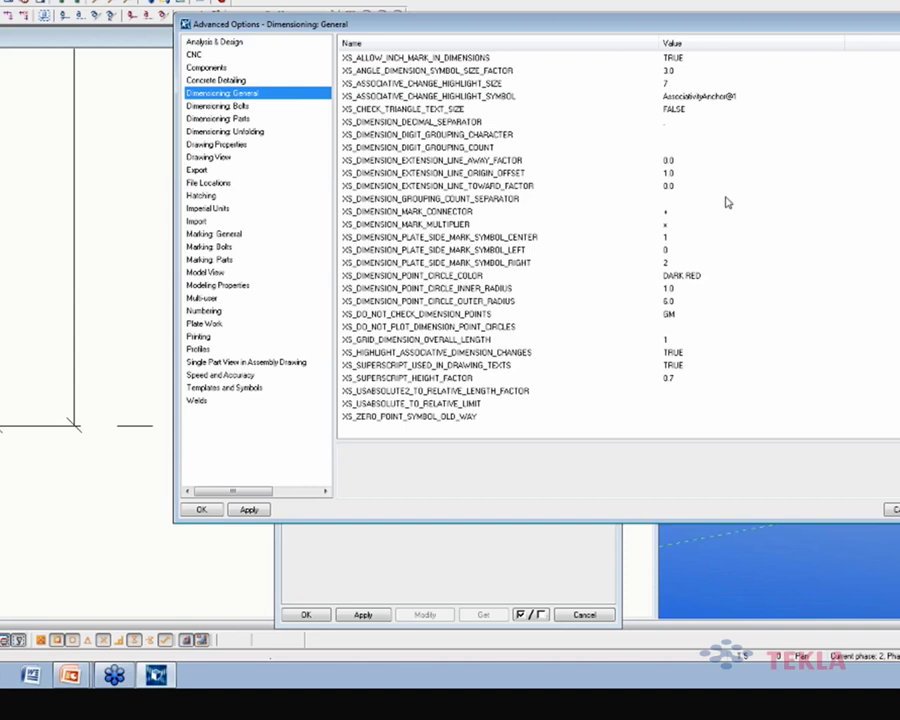
click(520, 161)
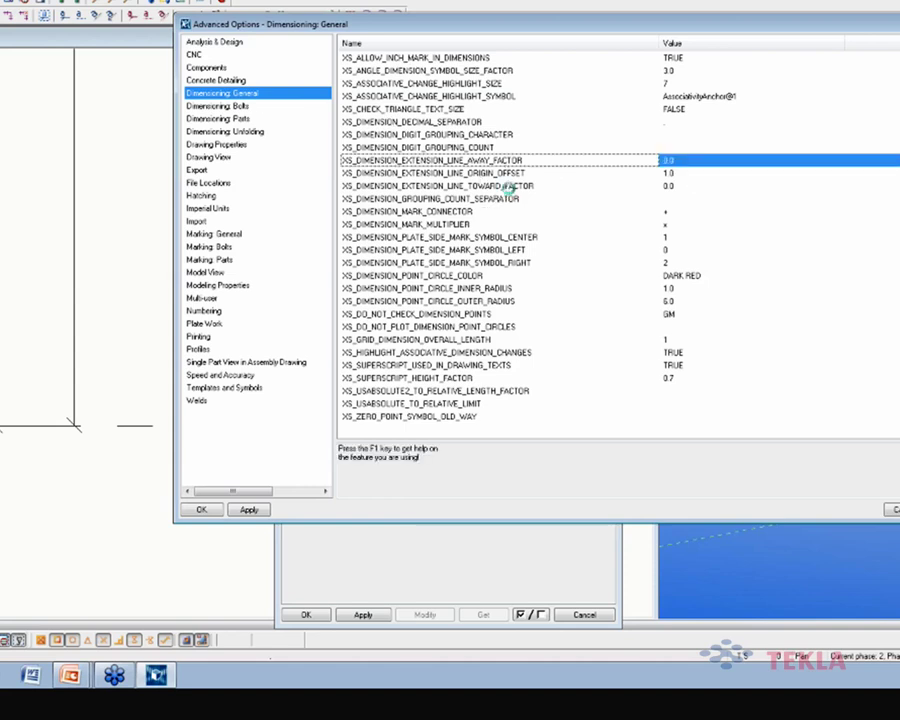
click(510, 187)
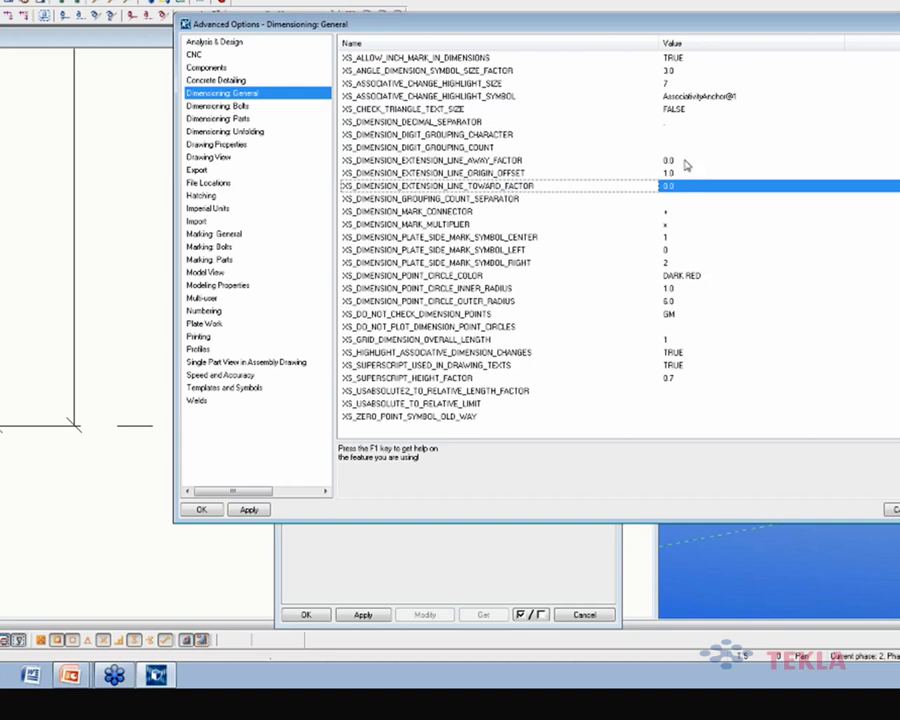
click(686, 163)
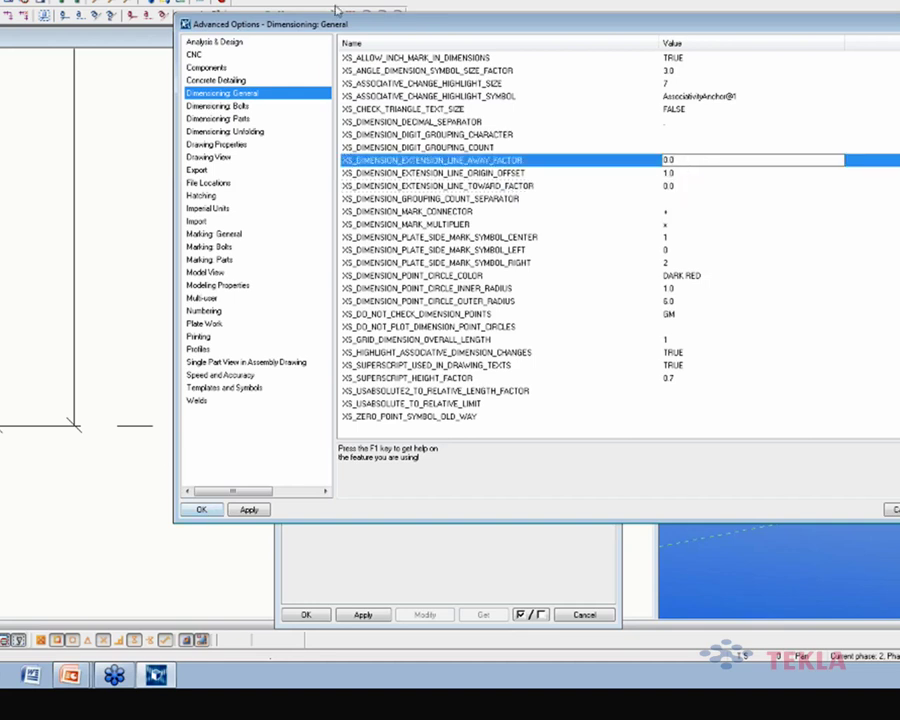
click(157, 676)
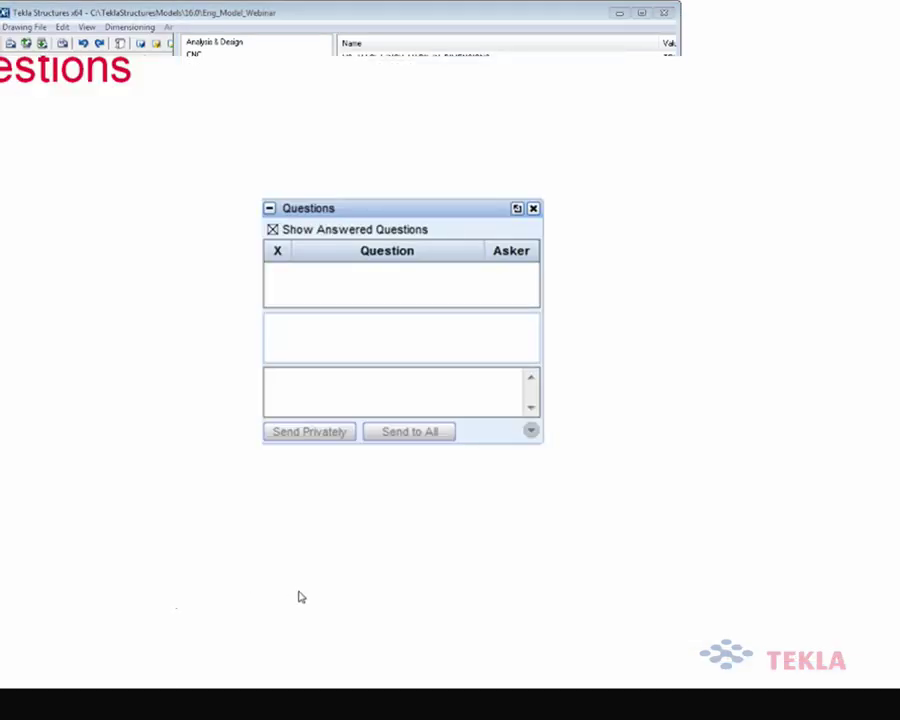
key(alt+Tab)
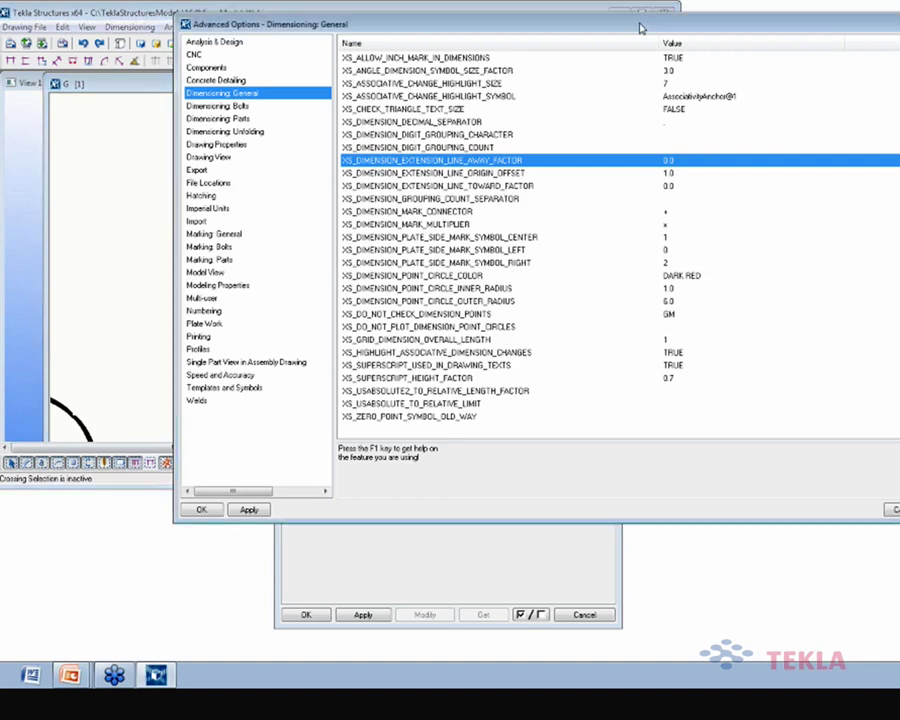
drag(640, 27, 625, 110)
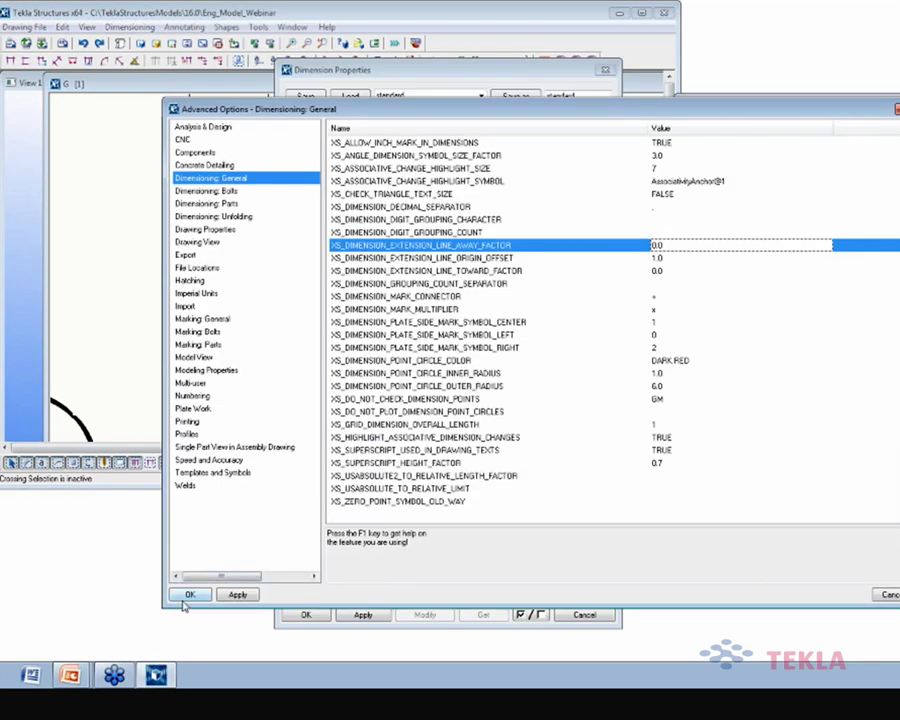
click(190, 594)
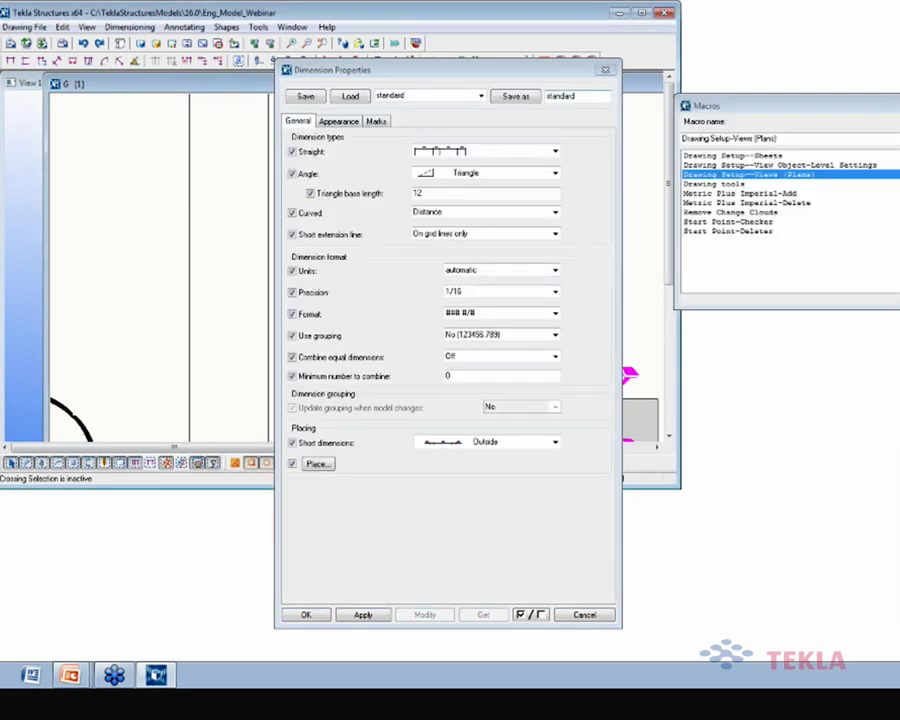
Maximize Tekla and apply the Dimension Properties to the plan.
click(643, 14)
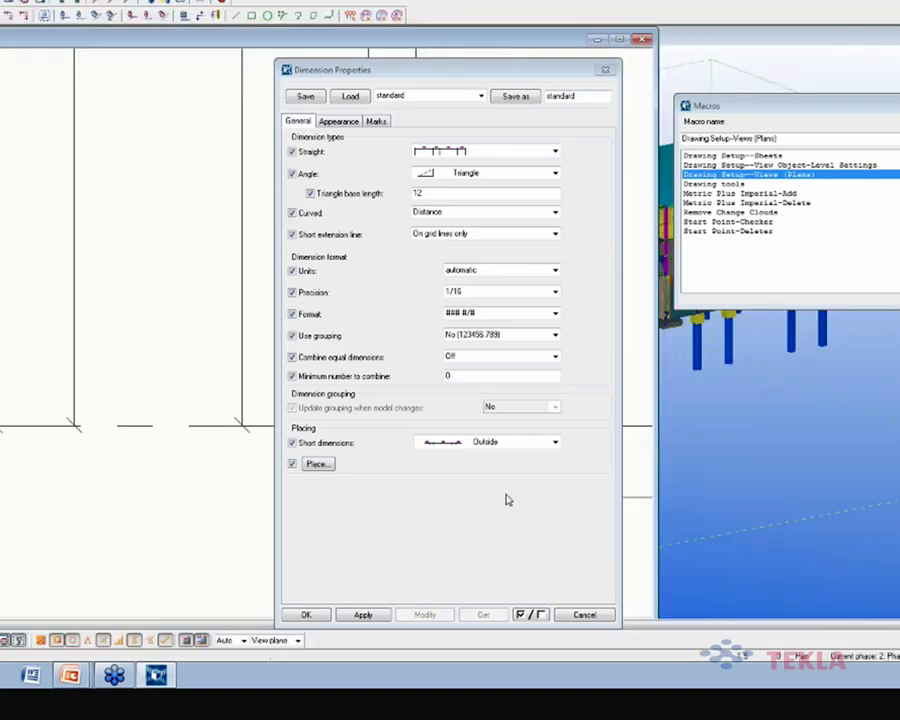
click(316, 615)
scroll(300, 416, up, 1)
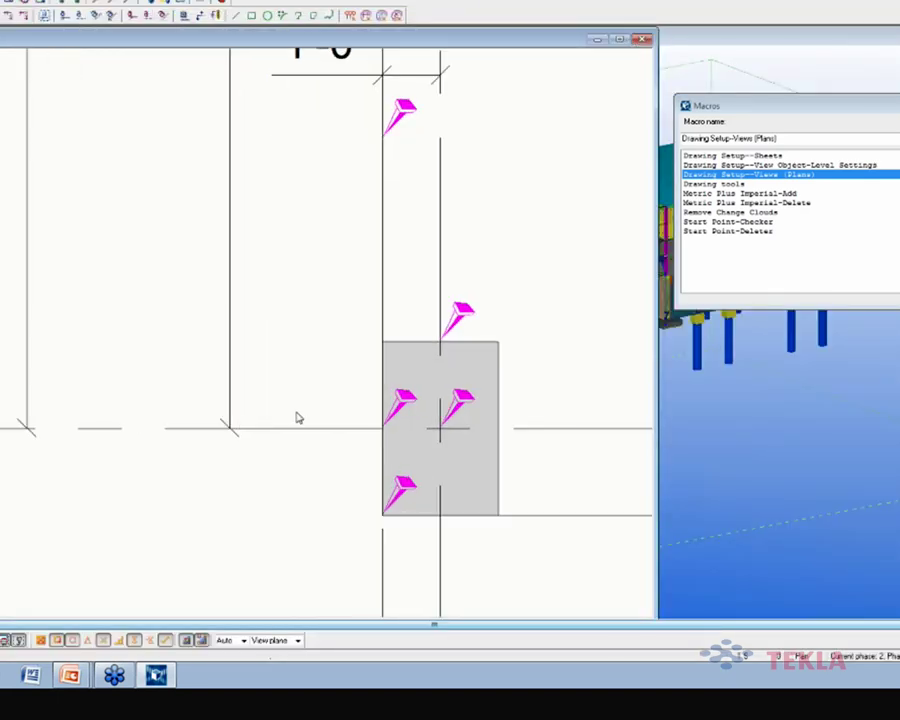
click(224, 390)
Inspect the short grid extension lines around gridlines C and D.
scroll(95, 233, down, 2)
scroll(95, 233, down, 2)
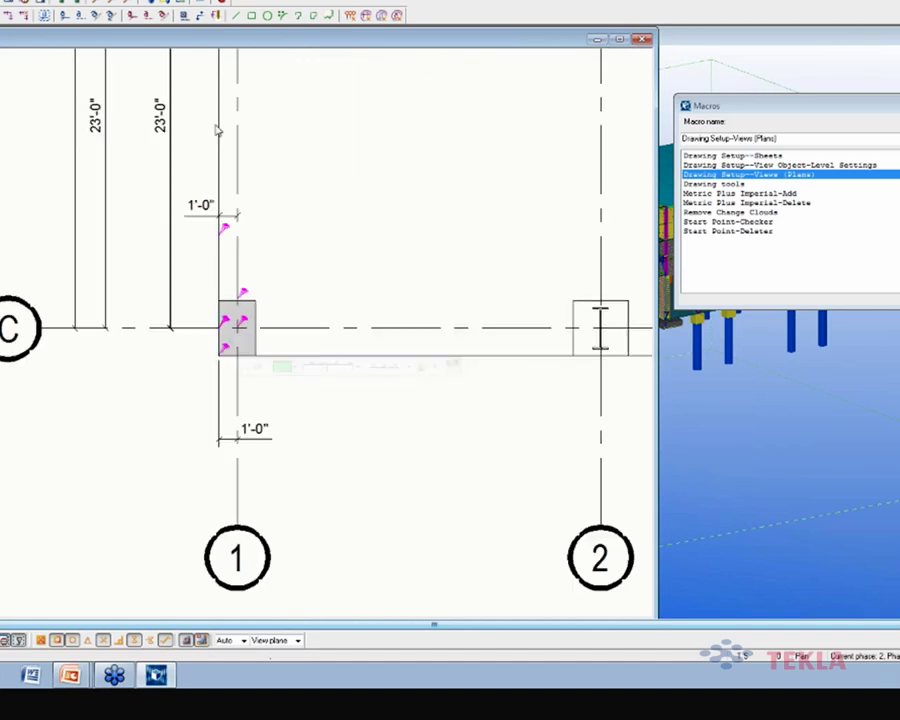
middle_drag(179, 141, 241, 321)
scroll(229, 272, up, 2)
scroll(237, 249, up, 2)
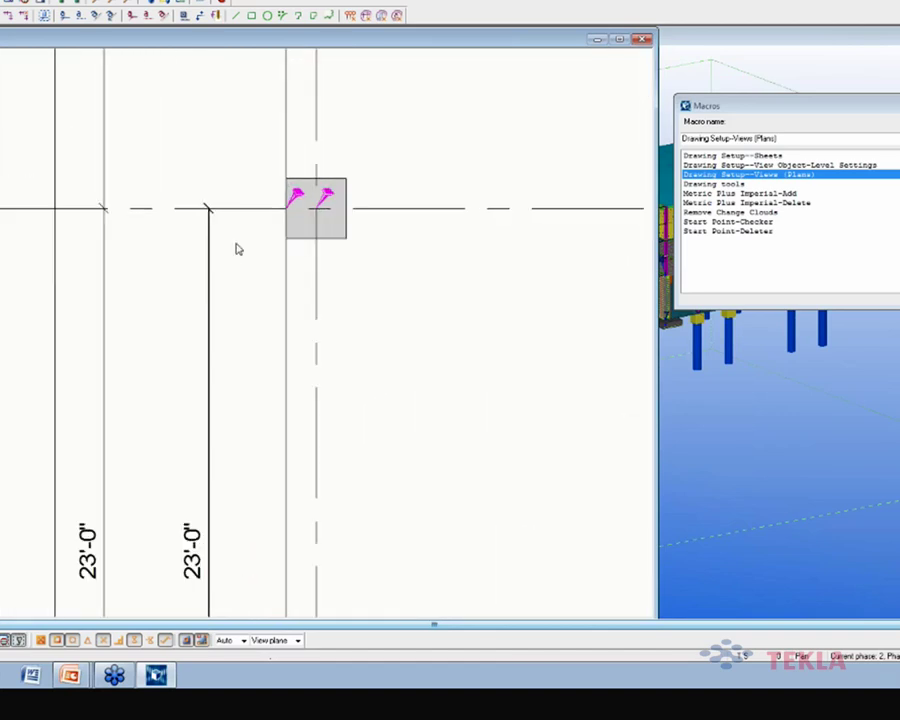
middle_drag(235, 219, 227, 335)
scroll(227, 335, down, 2)
mouse_move(197, 405)
middle_down()
mouse_move(241, 107)
mouse_move(233, 117)
mouse_move(185, 99)
middle_up()
scroll(187, 245, down, 1)
scroll(178, 370, up, 2)
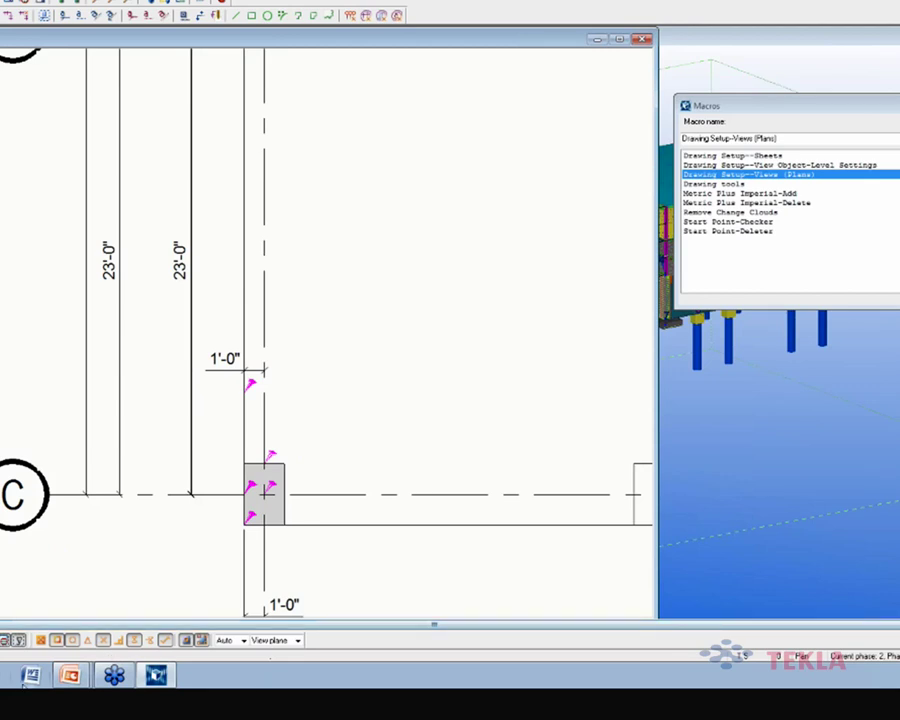
mouse_move(70, 675)
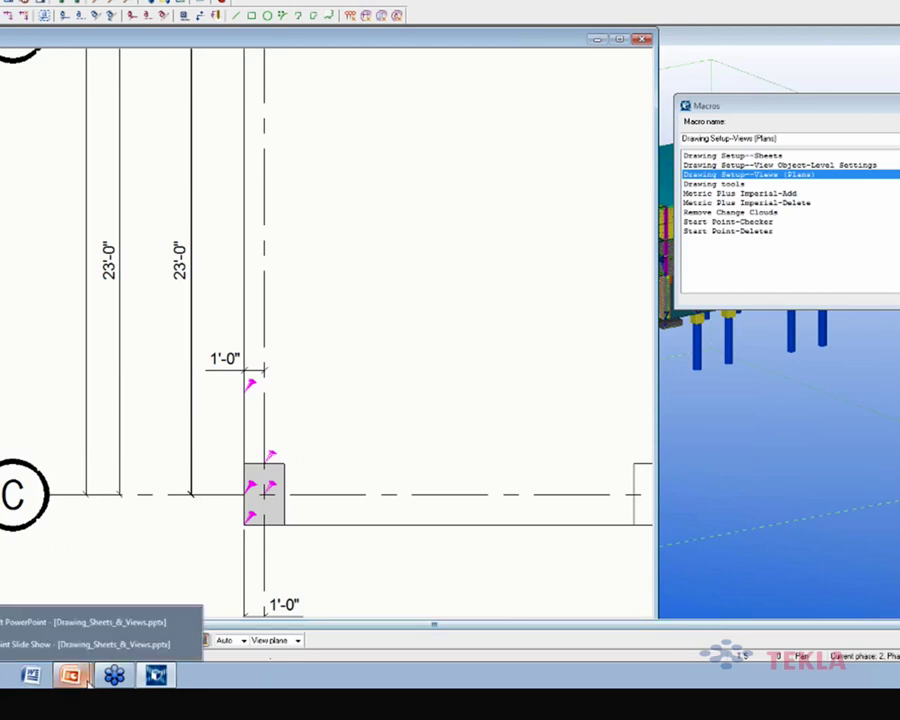
Run the PowerPoint slide show from the Help Documents slide, revealing the Tekla Extranet support center.
click(97, 630)
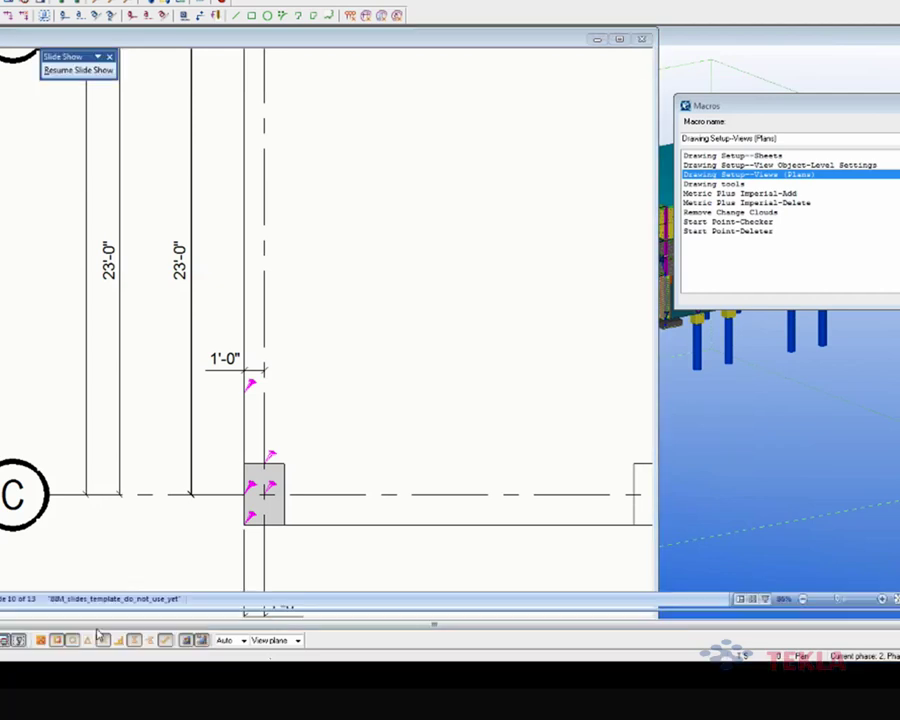
key(alt+Tab)
key(alt+Tab)
key(alt+Tab)
key(alt+Tab)
key(alt+Tab)
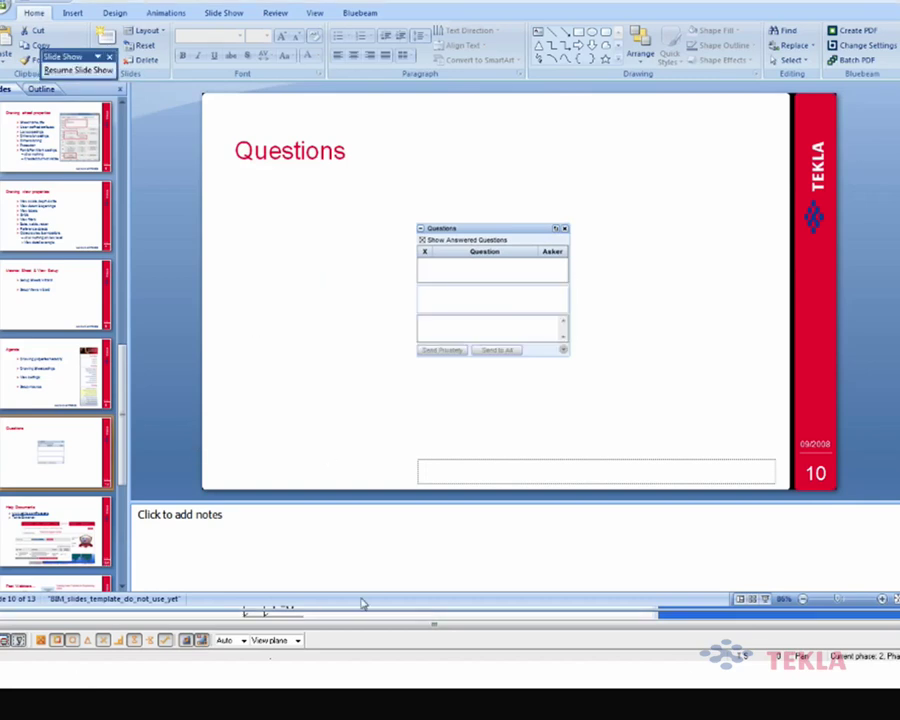
click(766, 599)
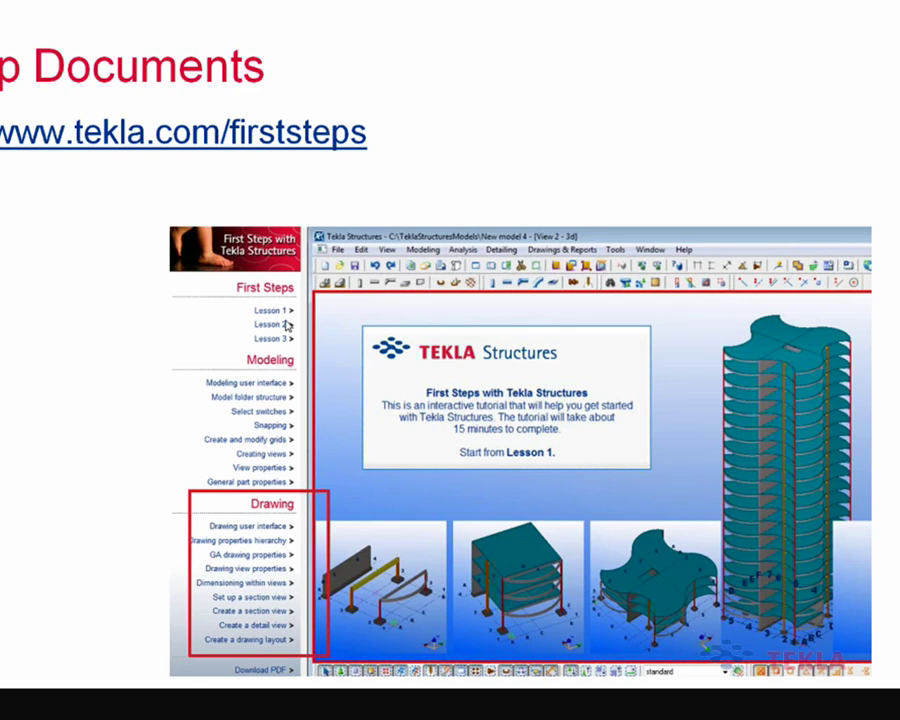
click(287, 325)
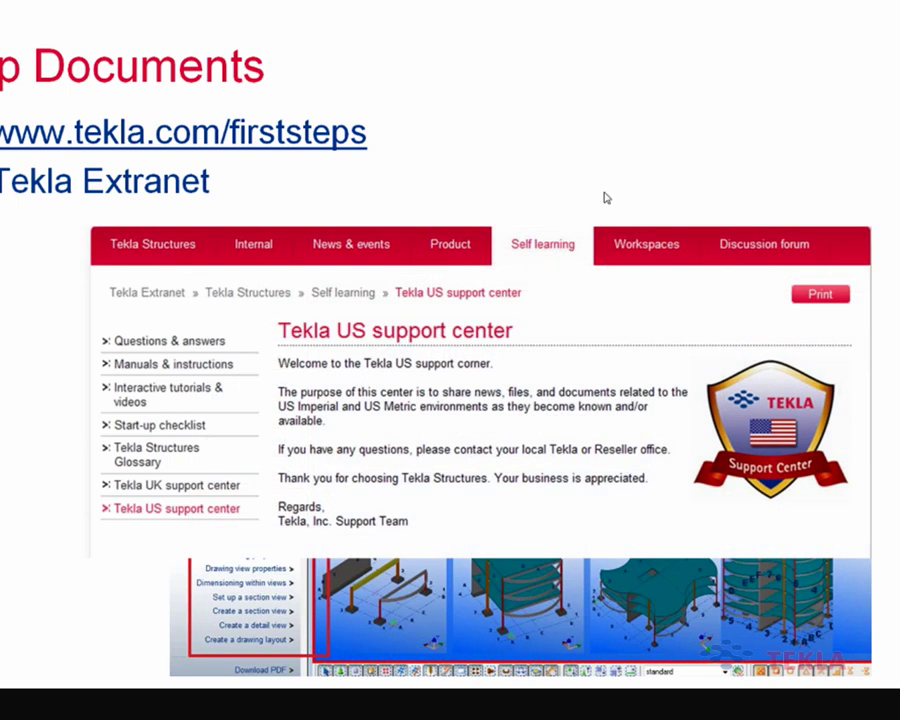